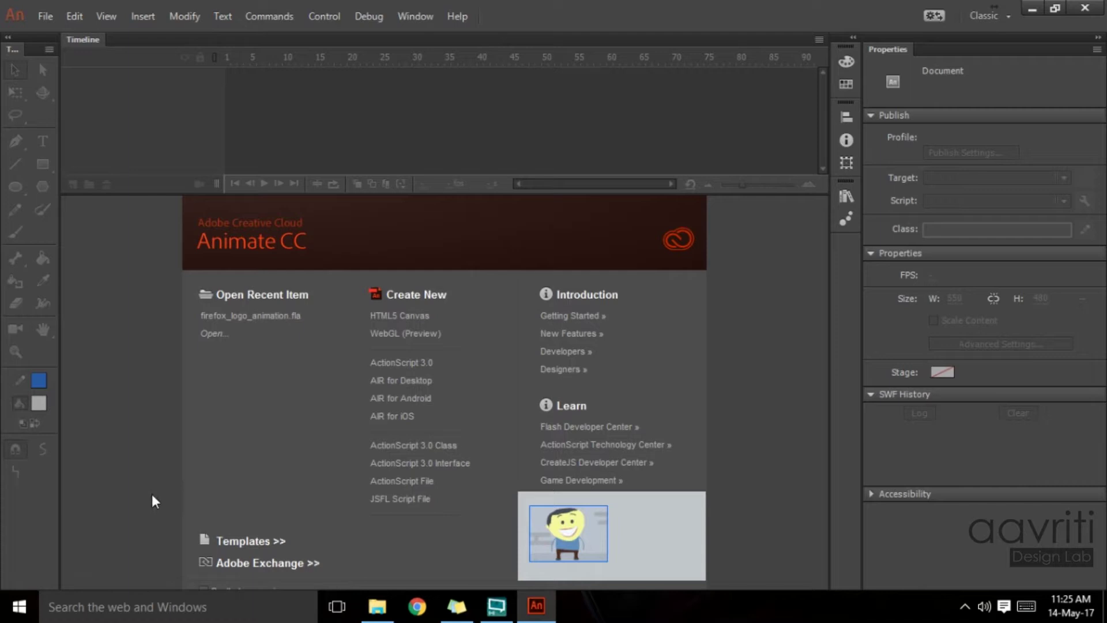
Step: Start a new ActionScript 3.0 document and draw a wide, short rectangle near stage centre
{"action": "left_click", "coordinate": [402, 364]}
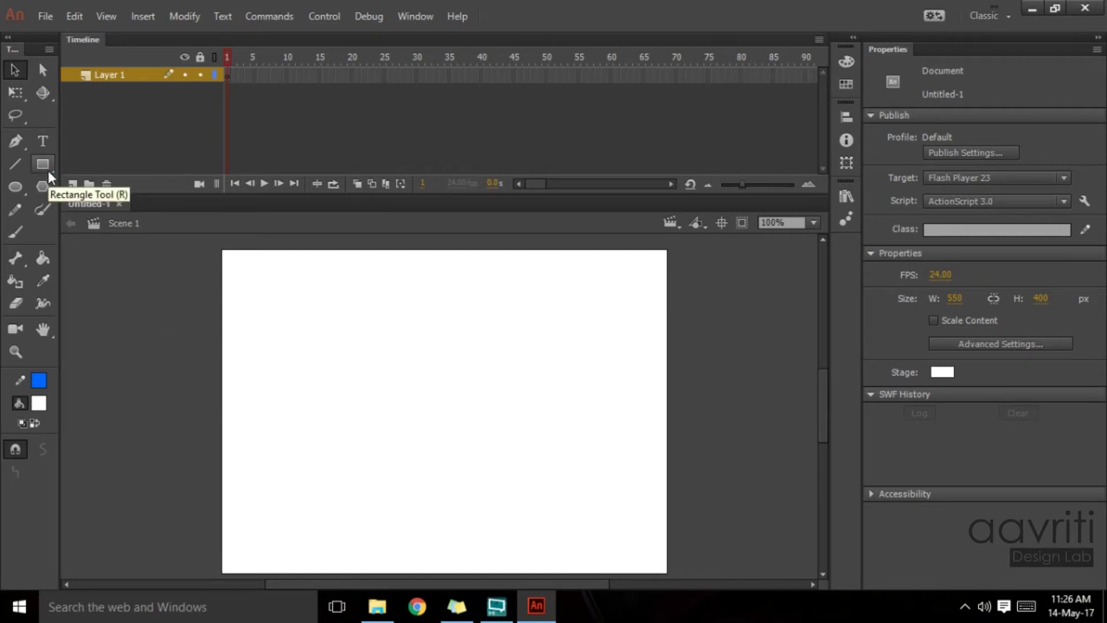
{"action": "left_click", "coordinate": [47, 170]}
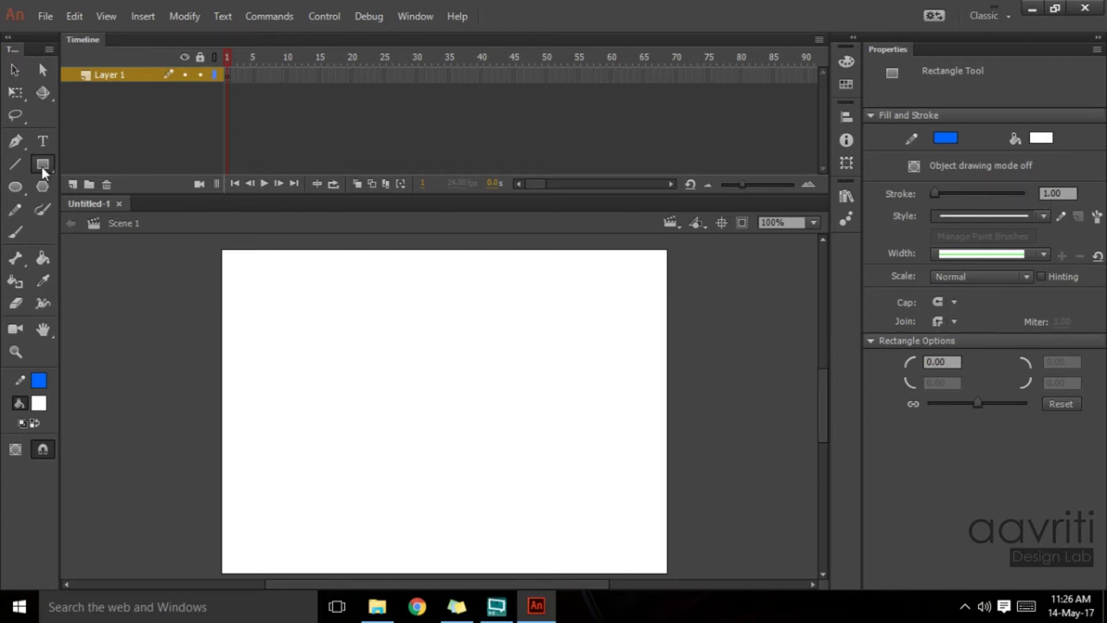
{"action": "left_click_drag", "start_coordinate": [376, 349], "coordinate": [489, 371]}
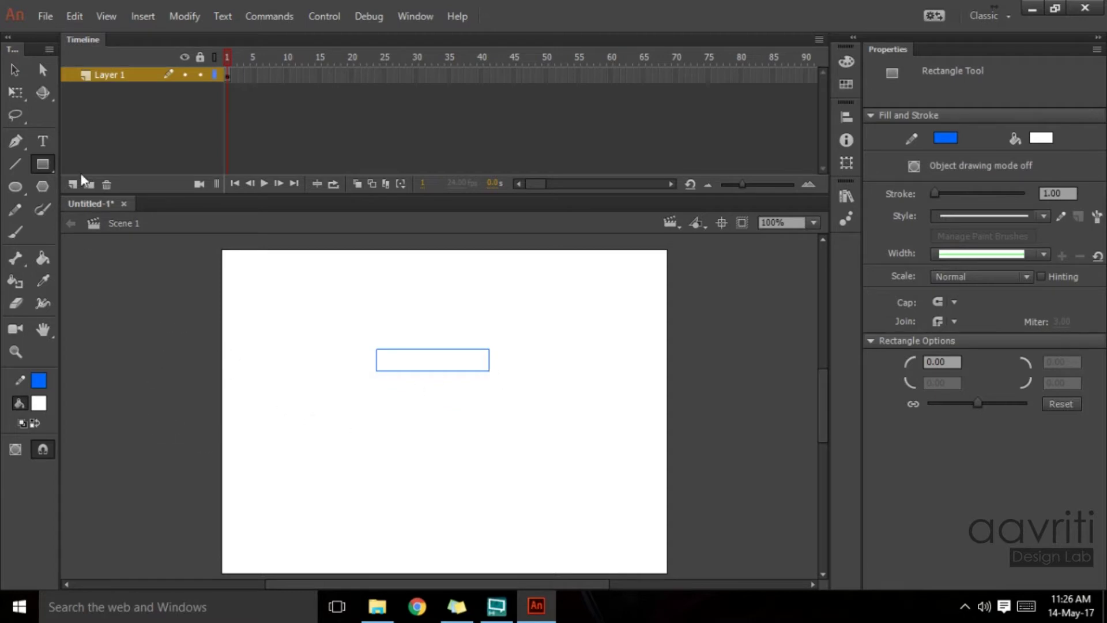
Step: Select the whole rectangle, including its outline
{"action": "left_click", "coordinate": [15, 70]}
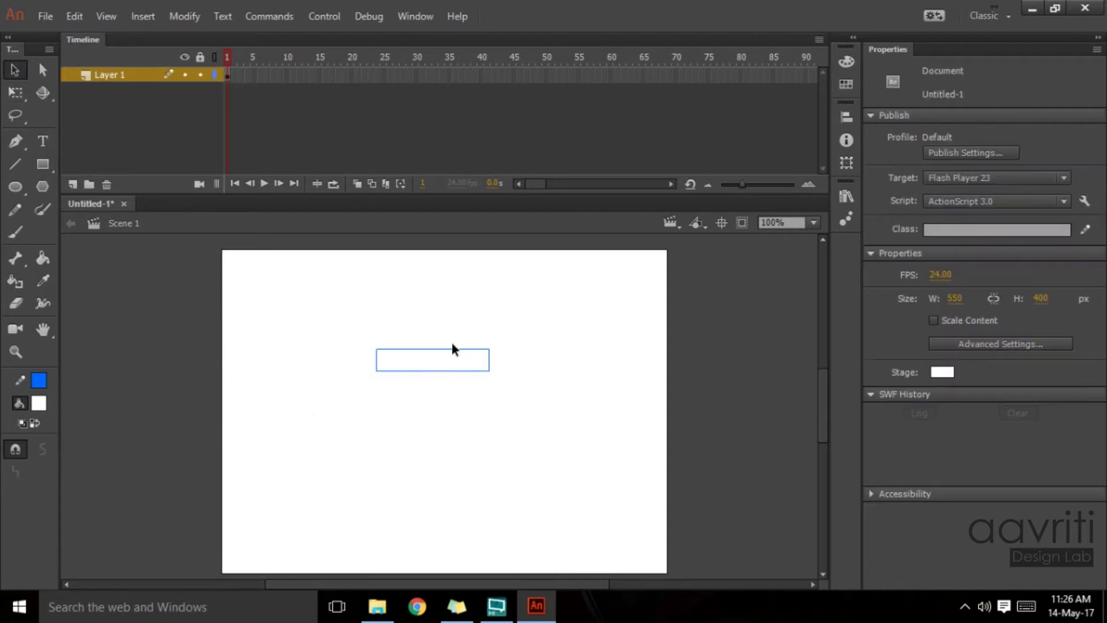
{"action": "left_click", "coordinate": [415, 369]}
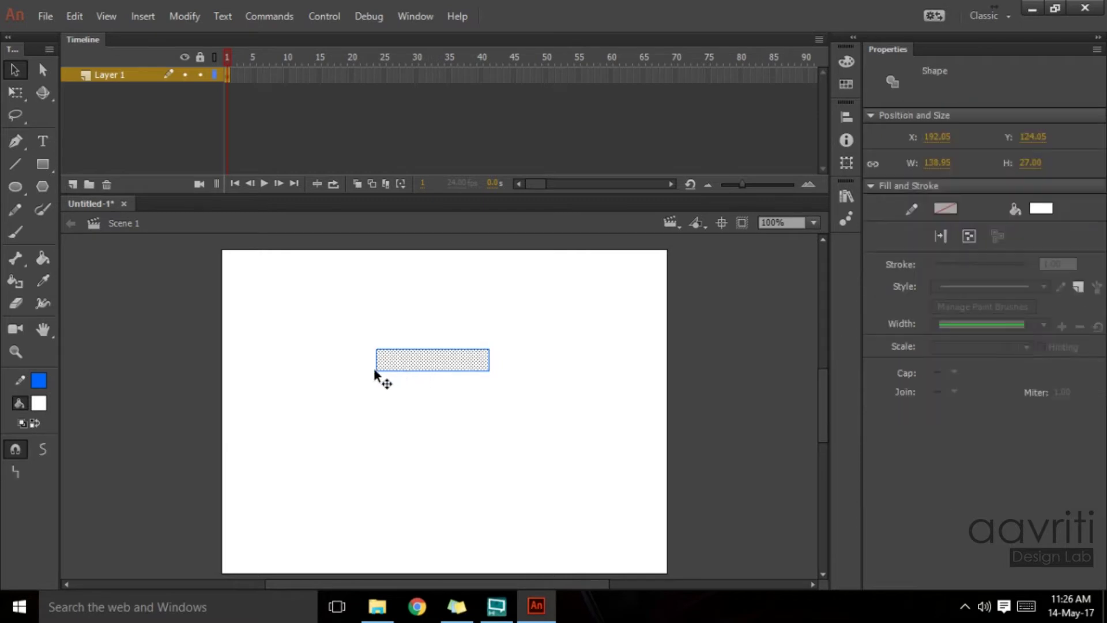
{"action": "left_click_drag", "start_coordinate": [338, 330], "coordinate": [597, 444]}
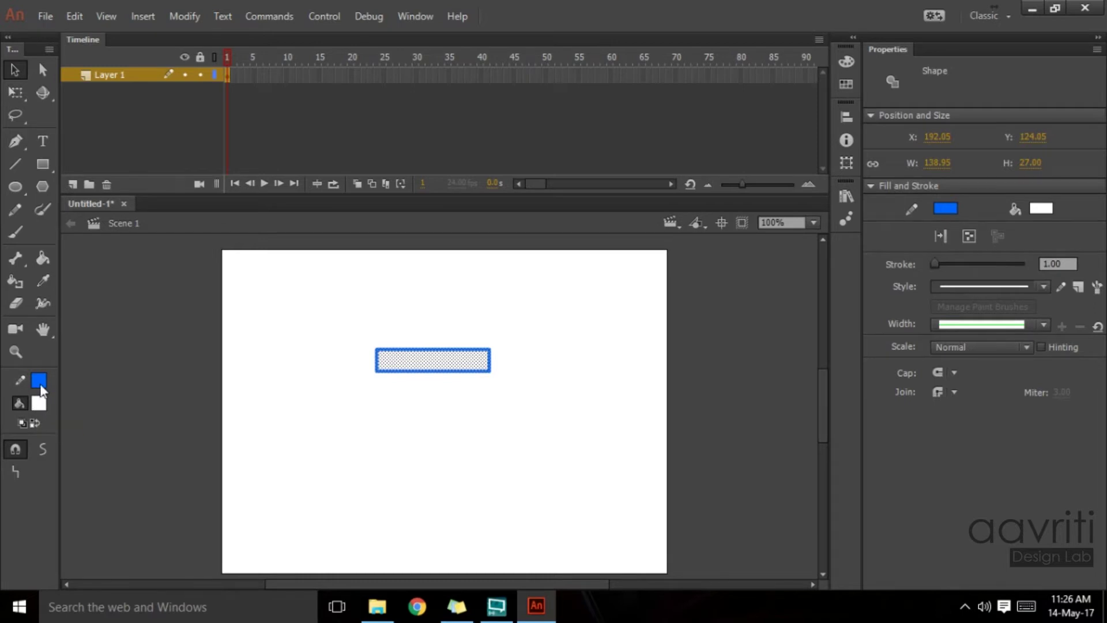
Step: Set the rectangle's fill colour to light blue
{"action": "left_click", "coordinate": [946, 208]}
{"action": "key", "text": "Escape"}
{"action": "left_click", "coordinate": [1053, 210]}
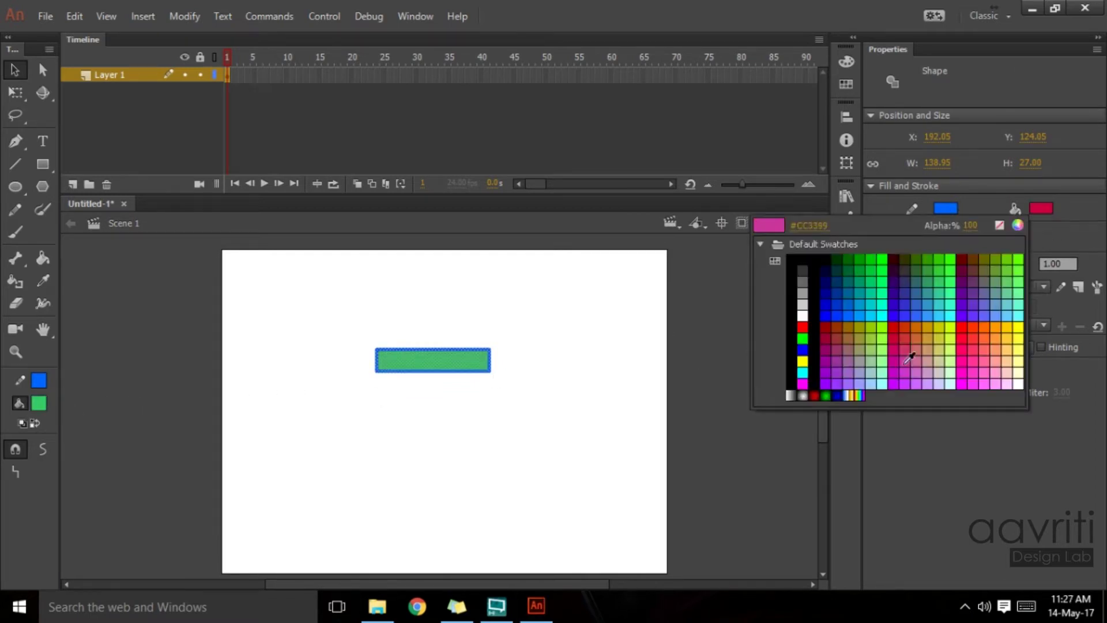
{"action": "left_click", "coordinate": [865, 315]}
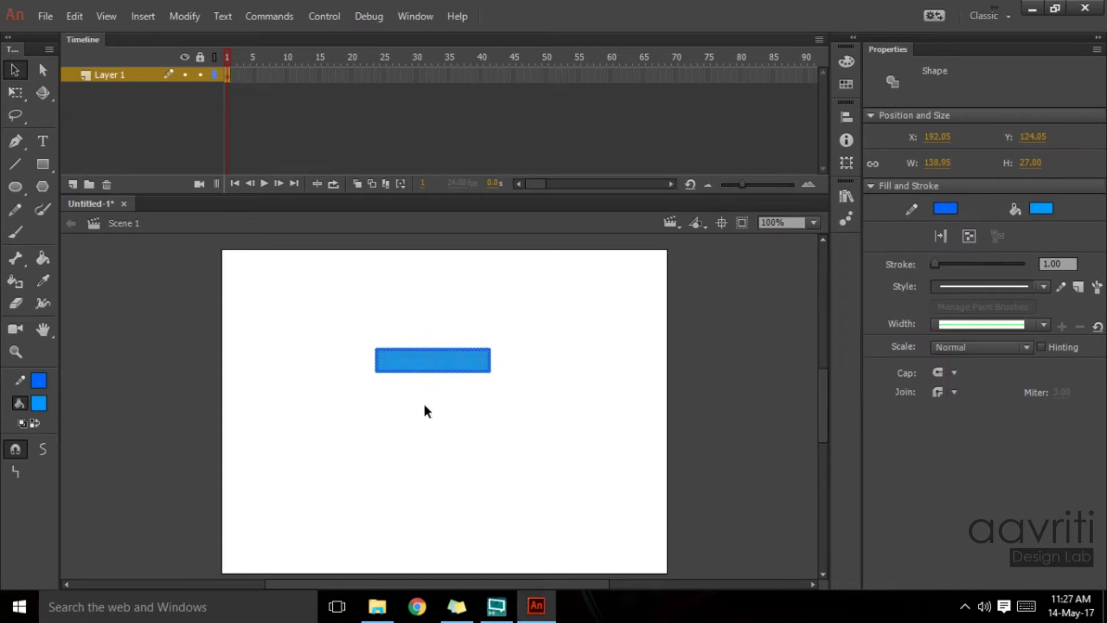
Step: Select the rectangle's parts and move it slightly lower and right to X 212.05, Y 153.05
{"action": "left_click", "coordinate": [422, 386]}
{"action": "left_click", "coordinate": [423, 374]}
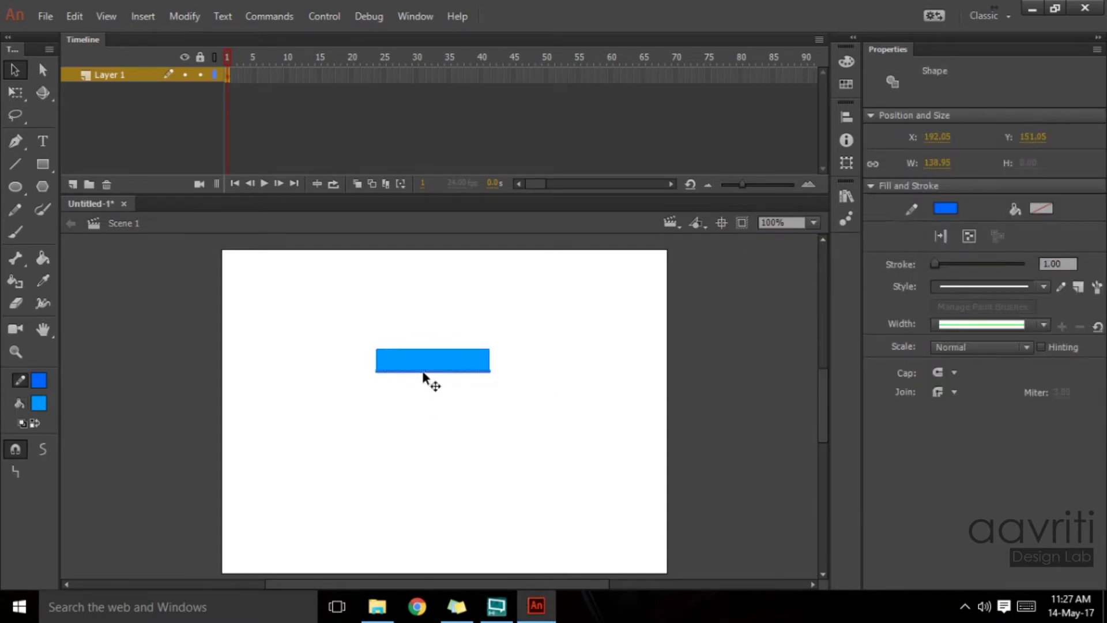
{"action": "left_click", "coordinate": [424, 378]}
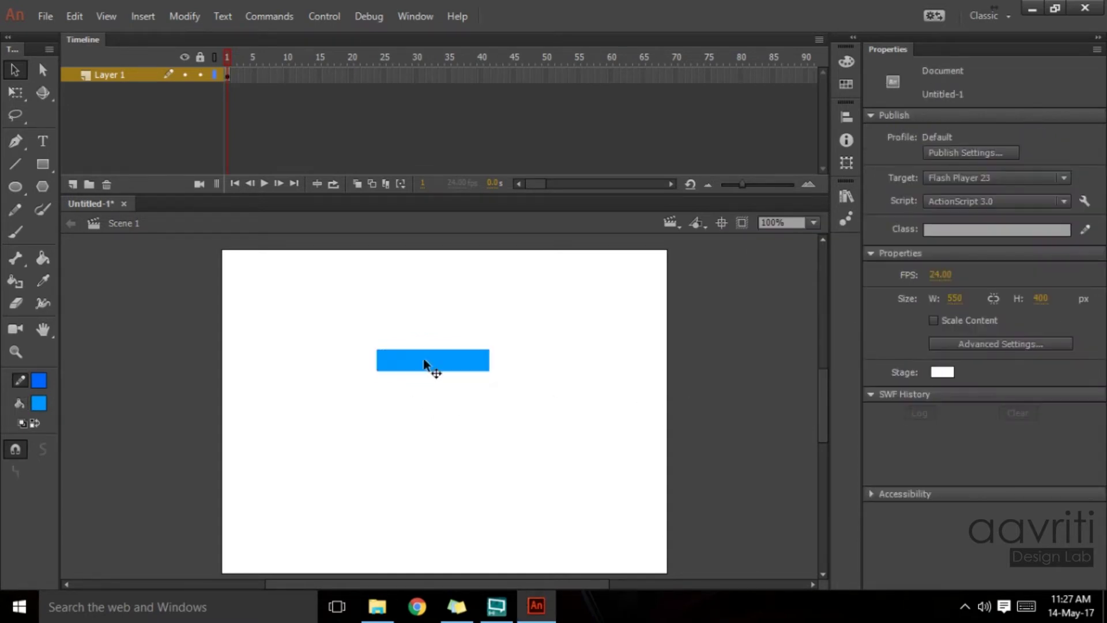
{"action": "left_click", "coordinate": [428, 368]}
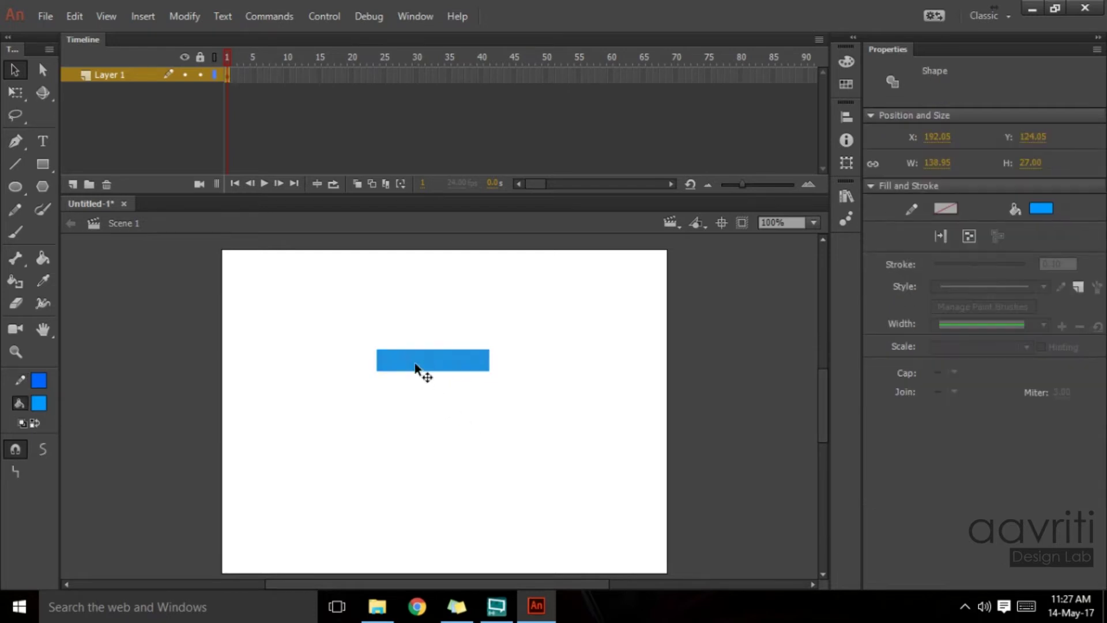
{"action": "left_click_drag", "start_coordinate": [420, 371], "coordinate": [474, 376]}
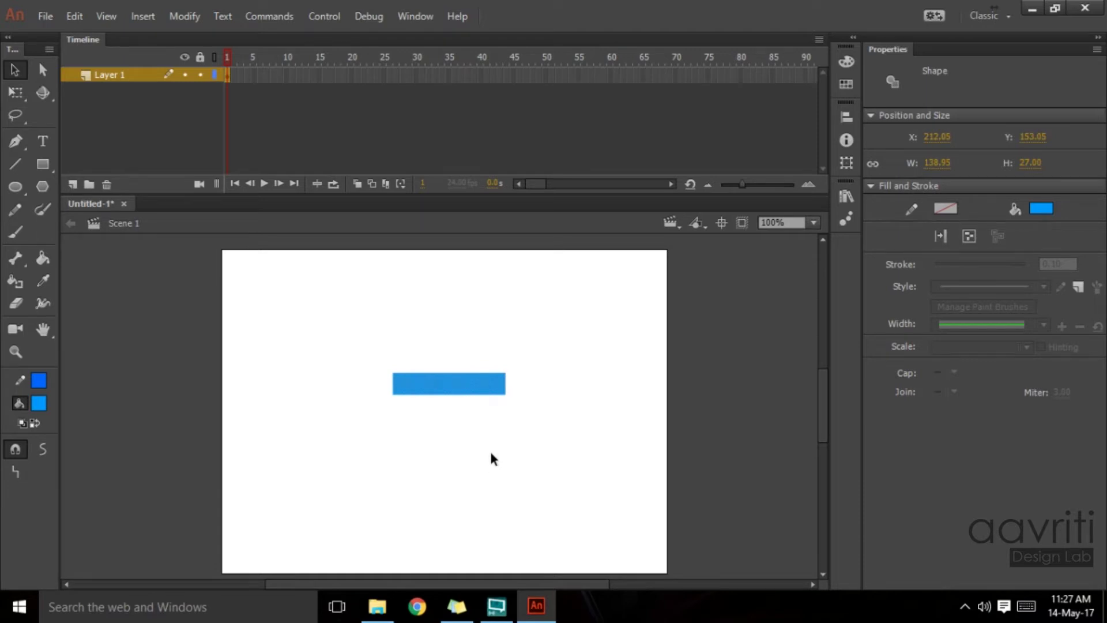
Step: Convert the light blue rectangle with F8 into a Button symbol named 'button 01'
{"action": "key", "text": "F8"}
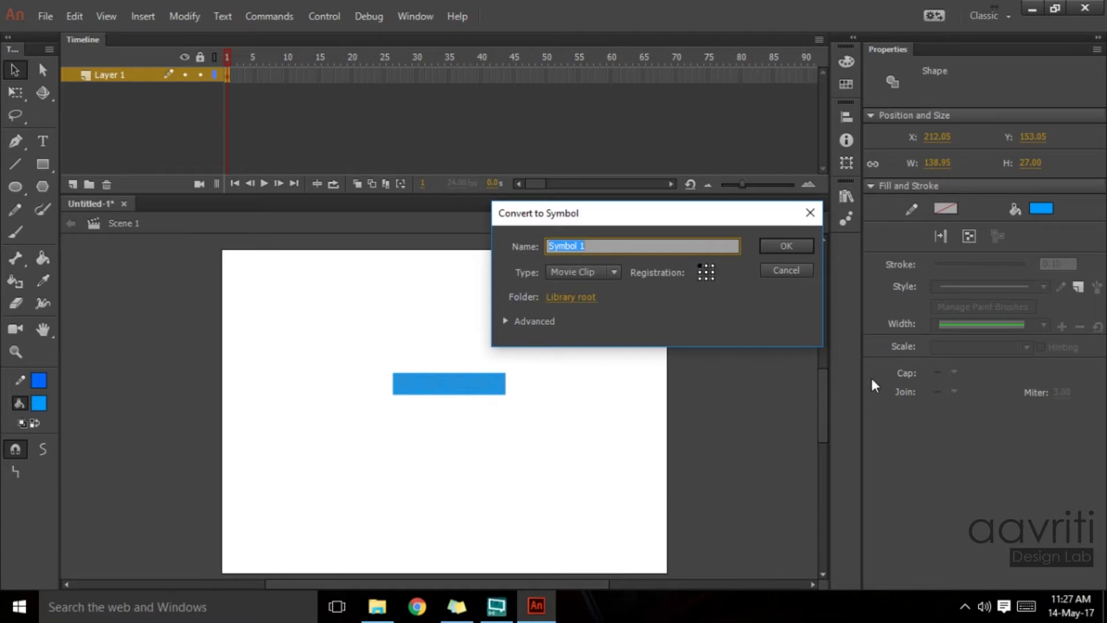
{"action": "left_click_drag", "start_coordinate": [585, 213], "coordinate": [540, 217]}
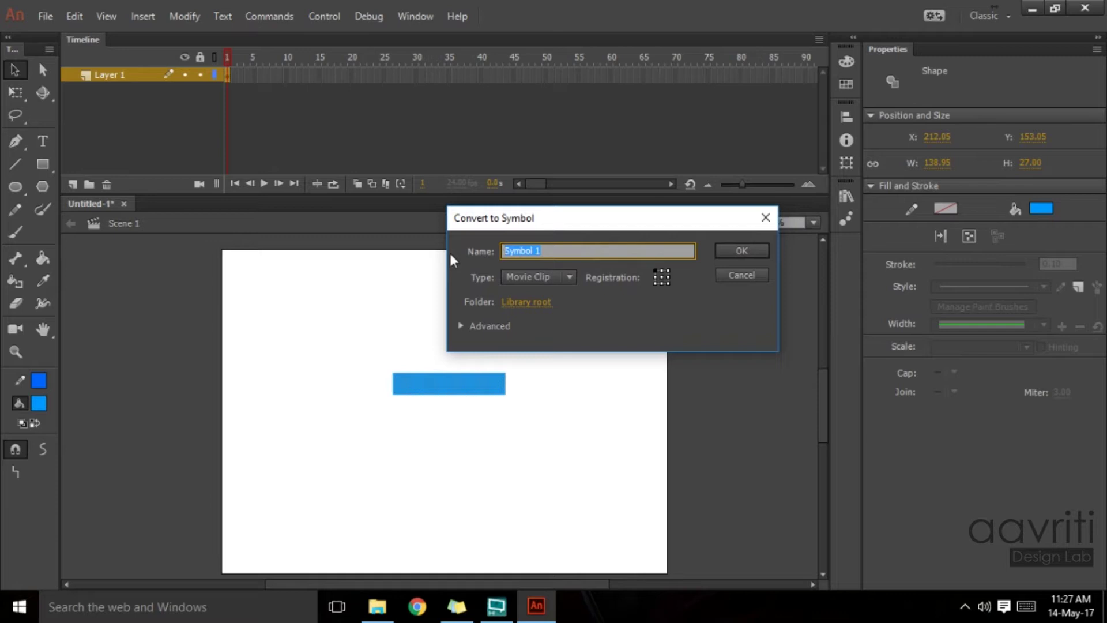
{"action": "type", "text": "button 01"}
{"action": "left_click_drag", "start_coordinate": [563, 251], "coordinate": [442, 249]}
{"action": "left_click_drag", "start_coordinate": [543, 220], "coordinate": [533, 210]}
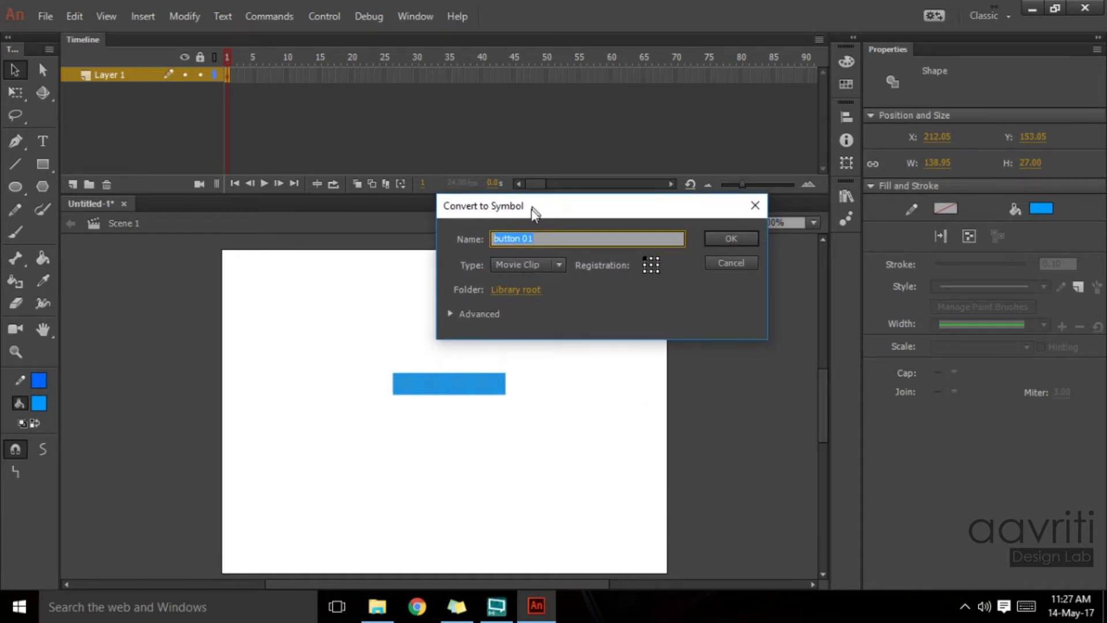
{"action": "left_click", "coordinate": [548, 271]}
{"action": "left_click", "coordinate": [522, 304]}
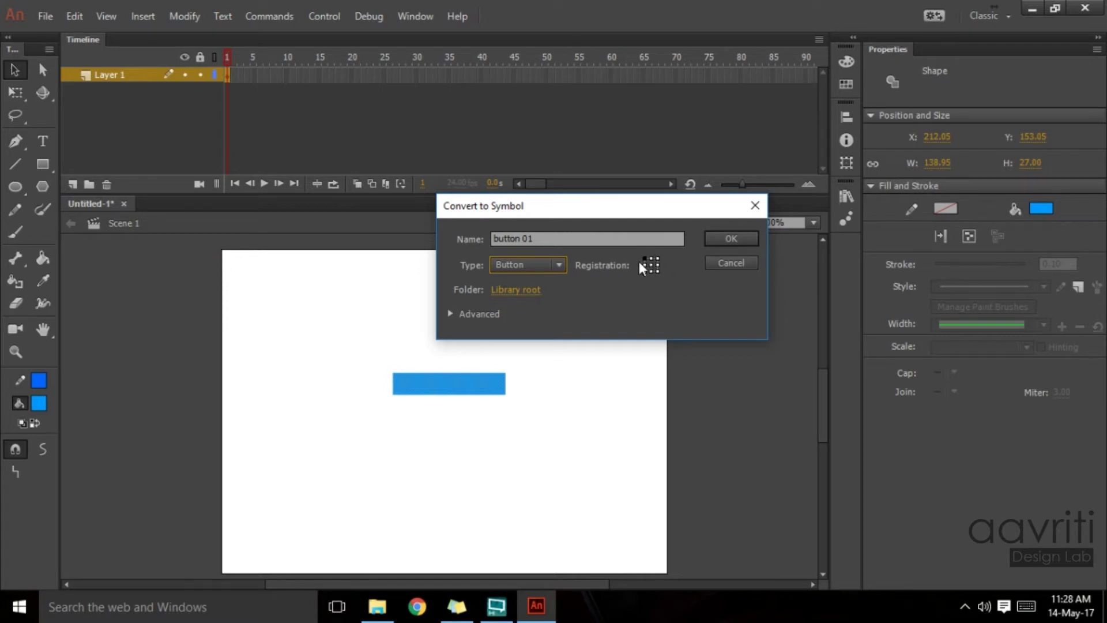
{"action": "left_click", "coordinate": [730, 242]}
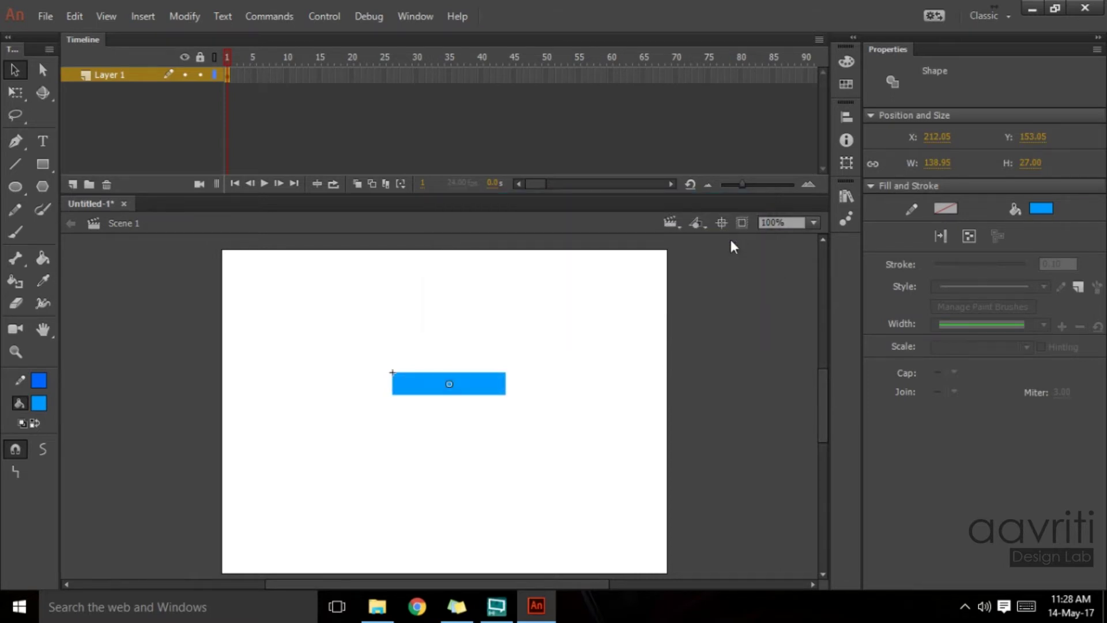
Step: Move the button instance left and down, test the movie, and close the SWF preview
{"action": "left_click_drag", "start_coordinate": [473, 391], "coordinate": [407, 404]}
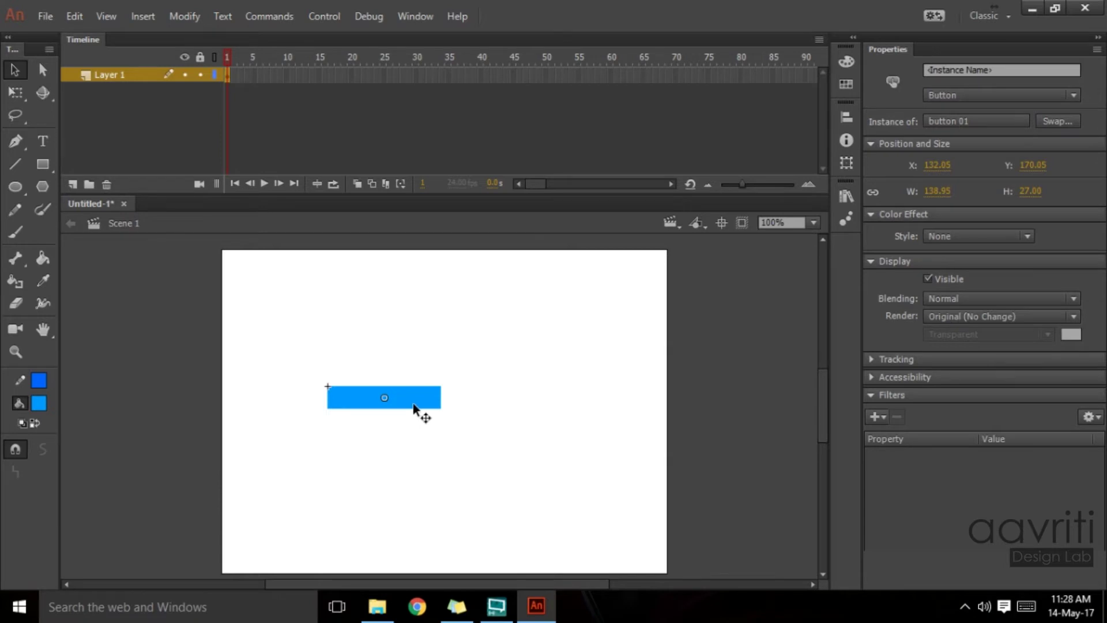
{"action": "key", "text": "ctrl+Return"}
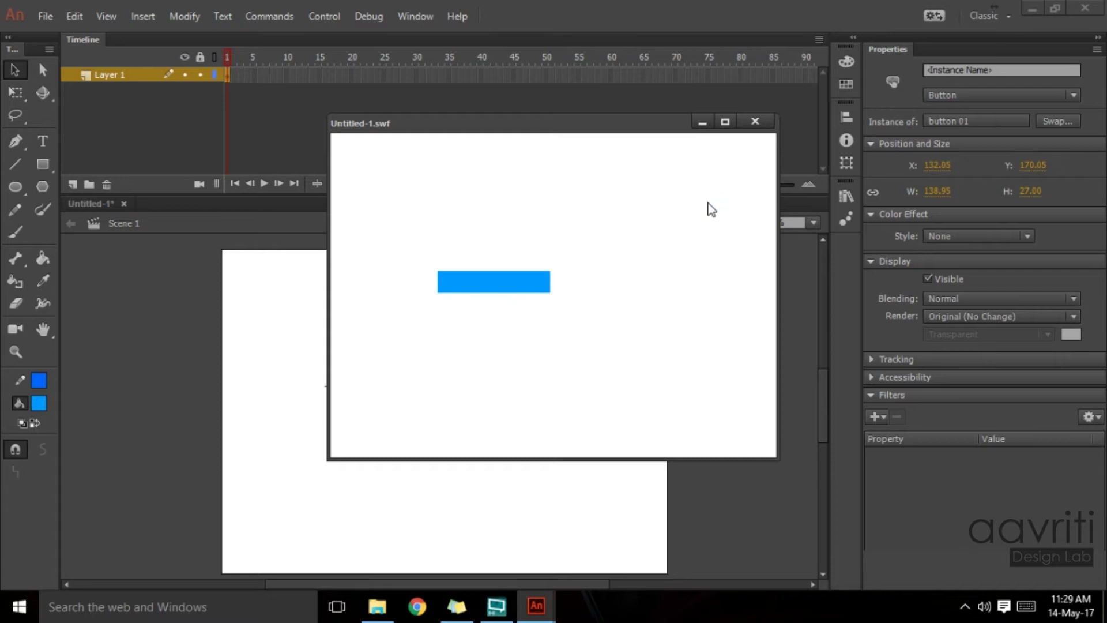
{"action": "left_click", "coordinate": [755, 122]}
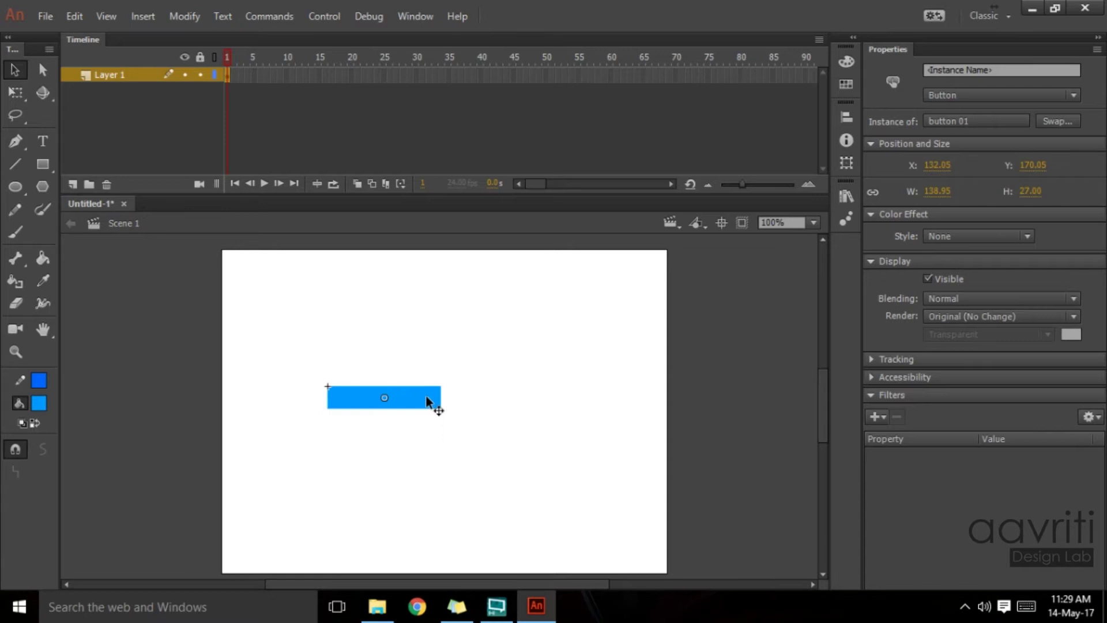
Step: Nudge the button instance, open it for editing, then return to the main scene
{"action": "mouse_move", "coordinate": [427, 400]}
{"action": "left_mouse_down"}
{"action": "mouse_move", "coordinate": [457, 349]}
{"action": "mouse_move", "coordinate": [440, 388]}
{"action": "mouse_move", "coordinate": [392, 390]}
{"action": "mouse_move", "coordinate": [440, 405]}
{"action": "mouse_move", "coordinate": [425, 410]}
{"action": "left_mouse_up"}
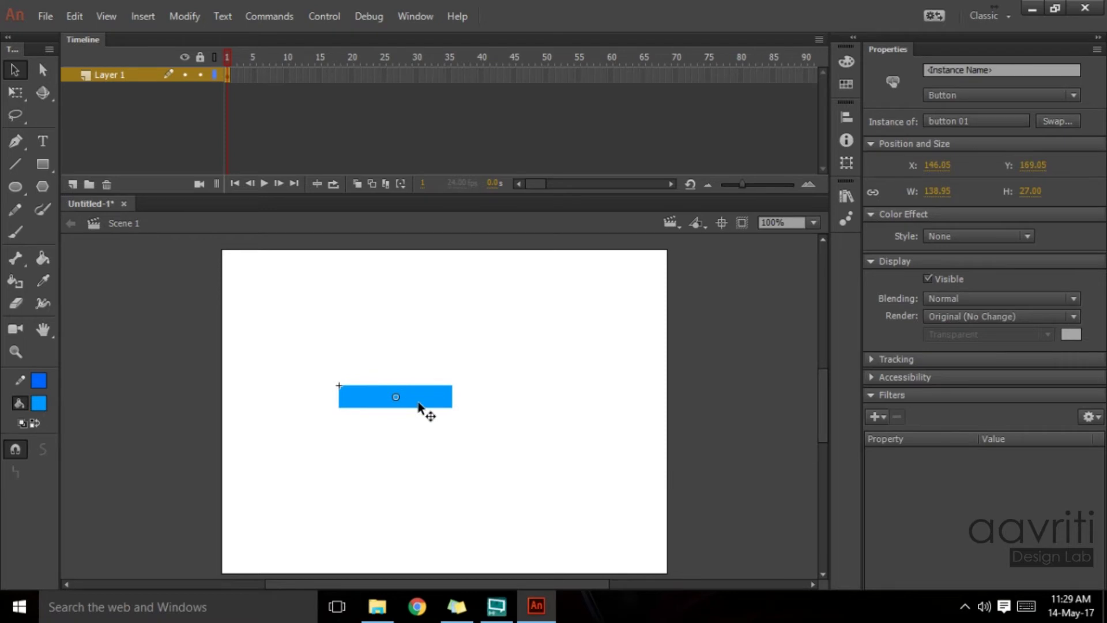
{"action": "double_click", "coordinate": [419, 407]}
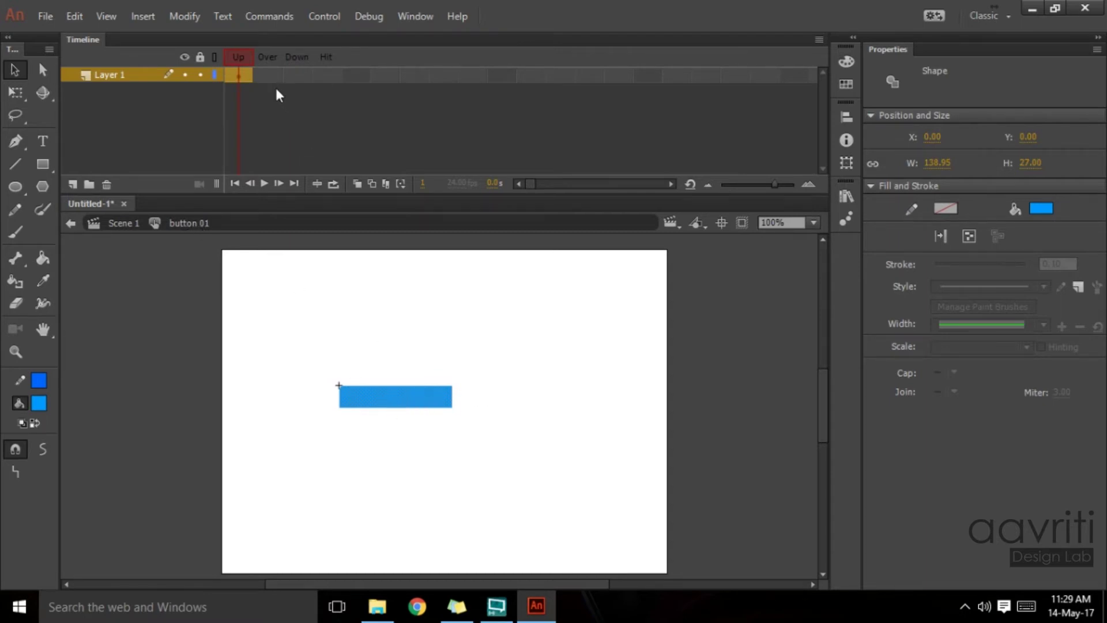
{"action": "mouse_move", "coordinate": [259, 79]}
{"action": "left_mouse_down"}
{"action": "mouse_move", "coordinate": [324, 77]}
{"action": "mouse_move", "coordinate": [256, 84]}
{"action": "left_mouse_up"}
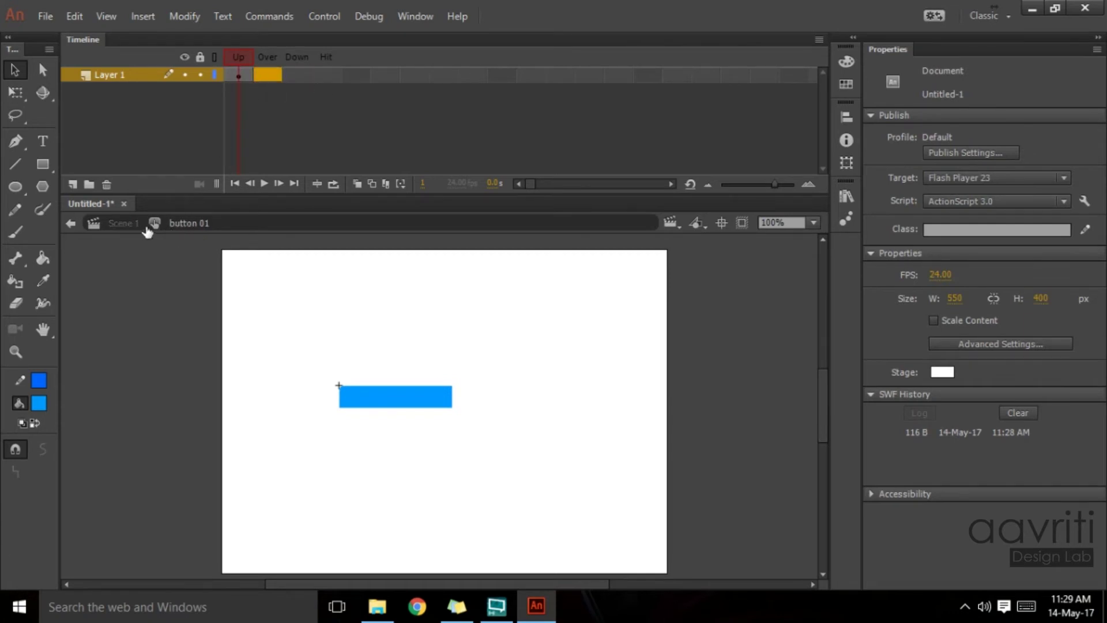
{"action": "left_click", "coordinate": [123, 224]}
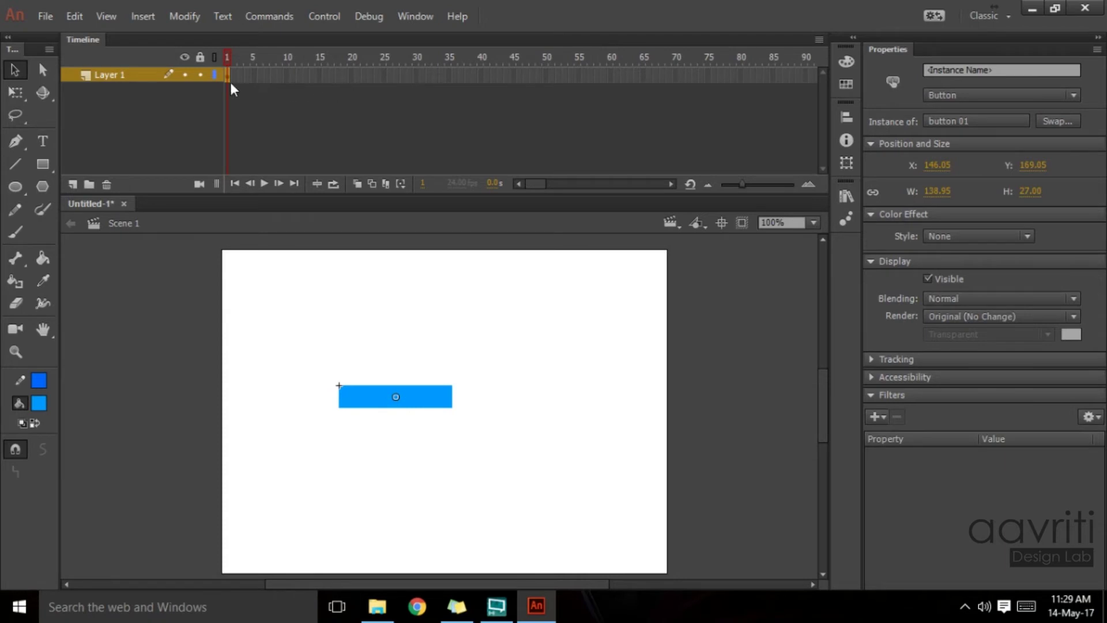
Step: Reopen button 01 for editing and select its Up, Over and Down frames
{"action": "double_click", "coordinate": [423, 393]}
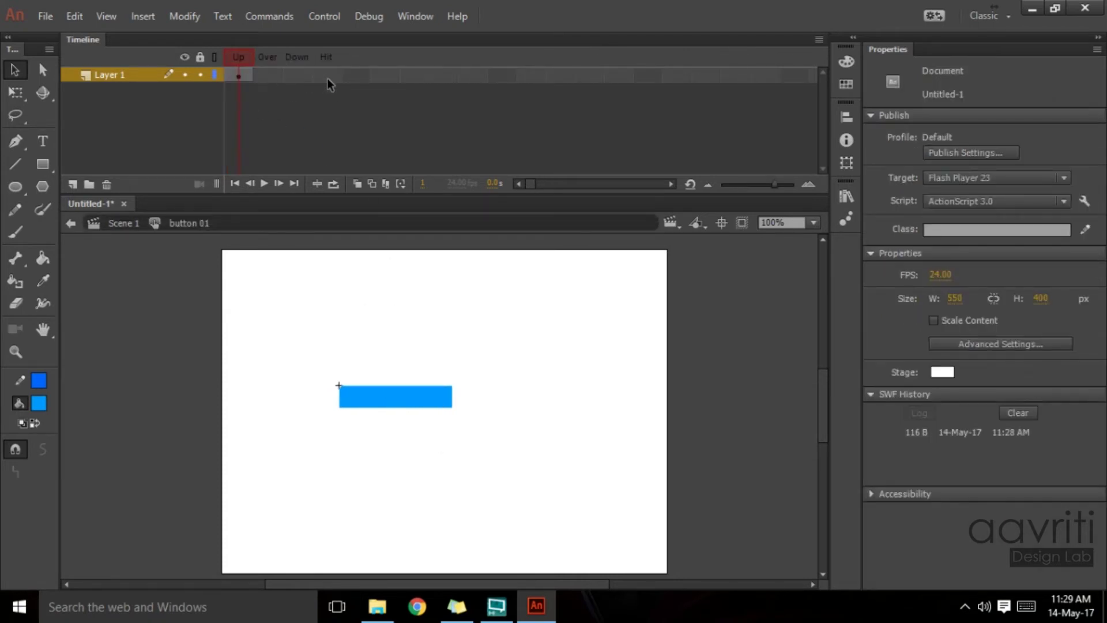
{"action": "left_click", "coordinate": [271, 77]}
{"action": "left_click", "coordinate": [297, 77]}
{"action": "left_click", "coordinate": [234, 74]}
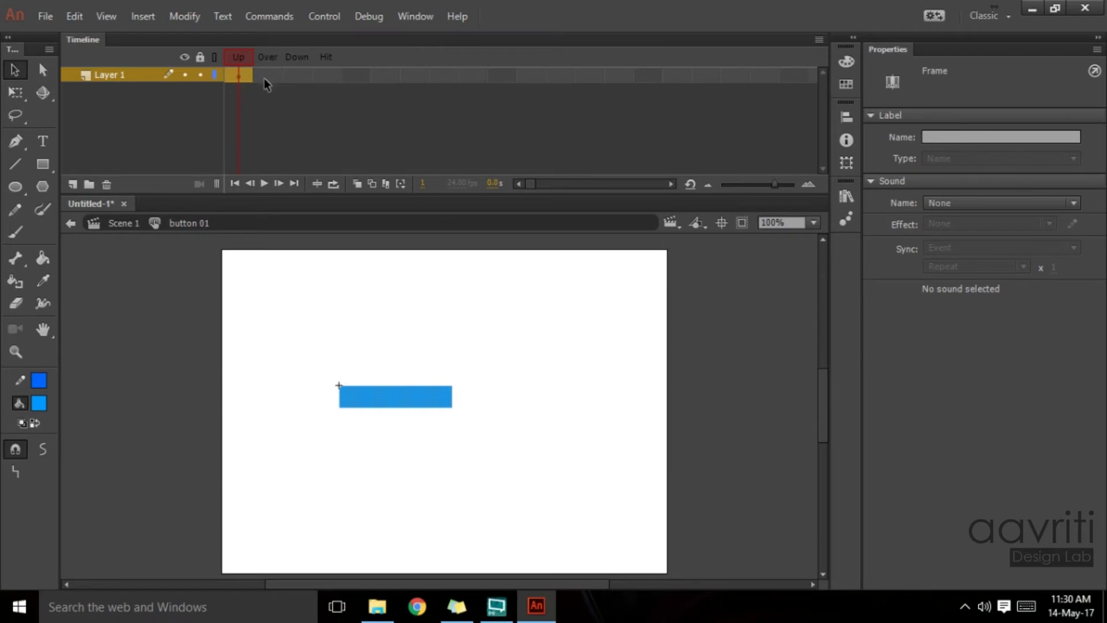
{"action": "left_click_drag", "start_coordinate": [264, 78], "coordinate": [274, 81]}
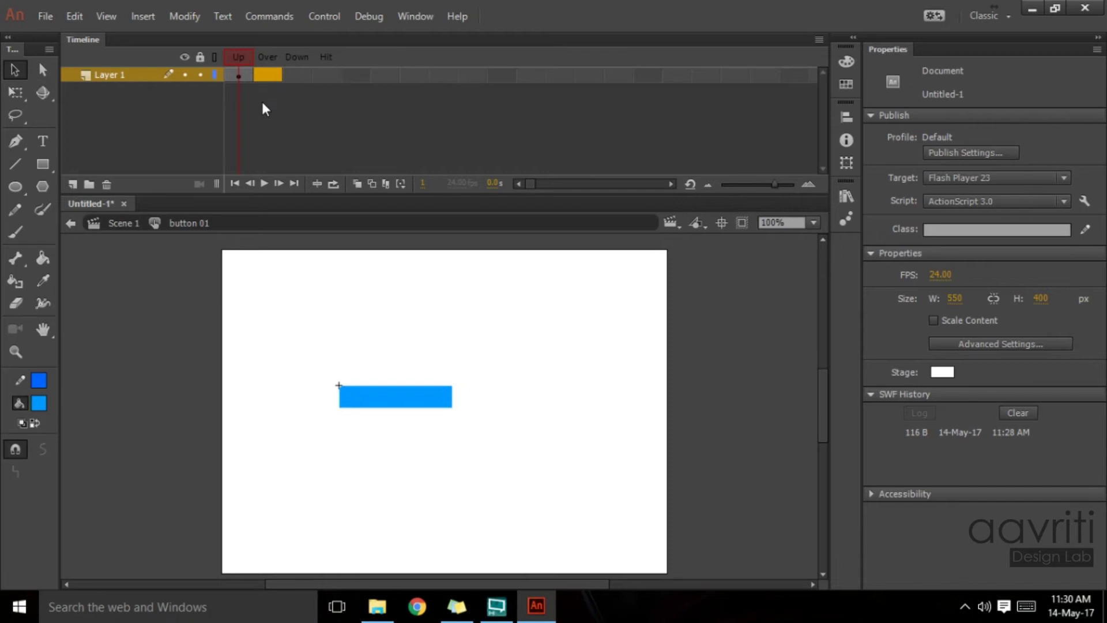
Step: Add an Over-state keyframe whose rectangle fill is a darker blue
{"action": "key", "text": "F6"}
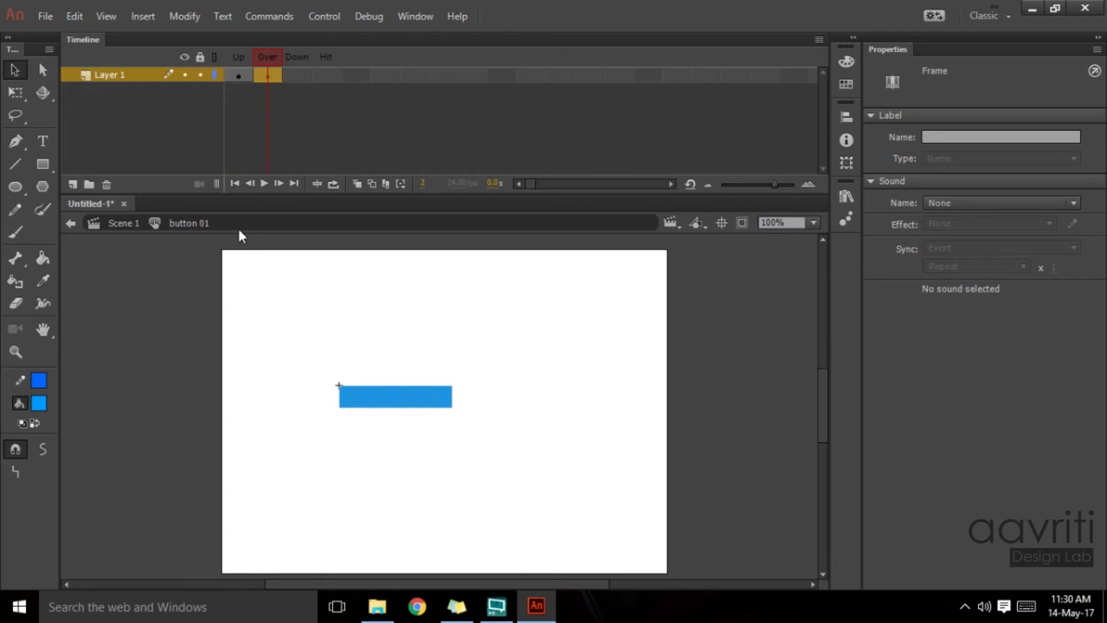
{"action": "left_click", "coordinate": [38, 404]}
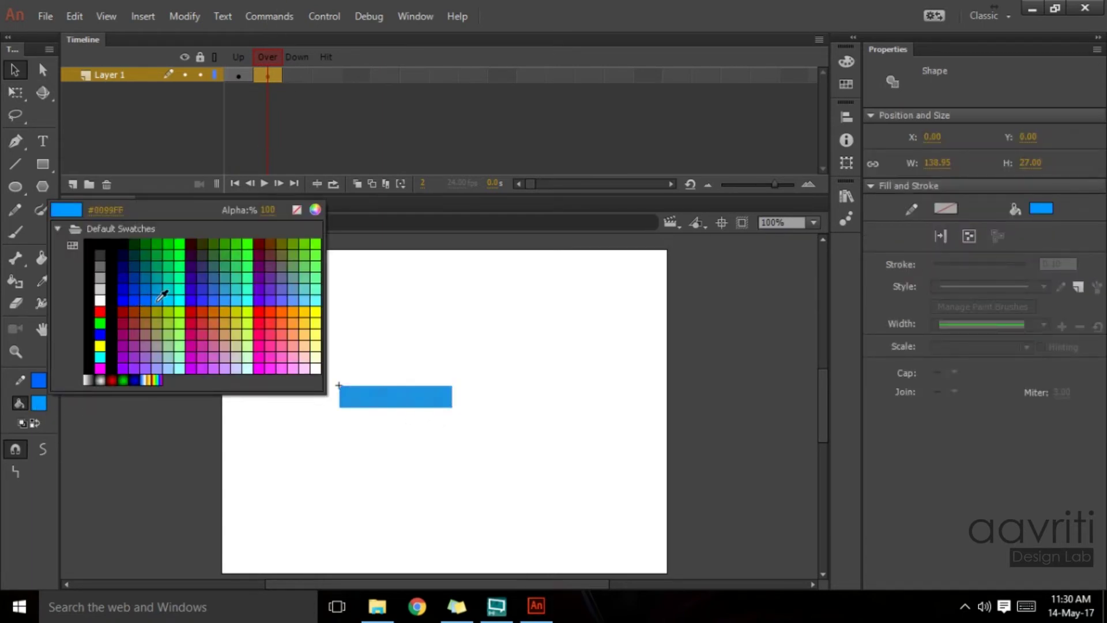
{"action": "left_click", "coordinate": [134, 298]}
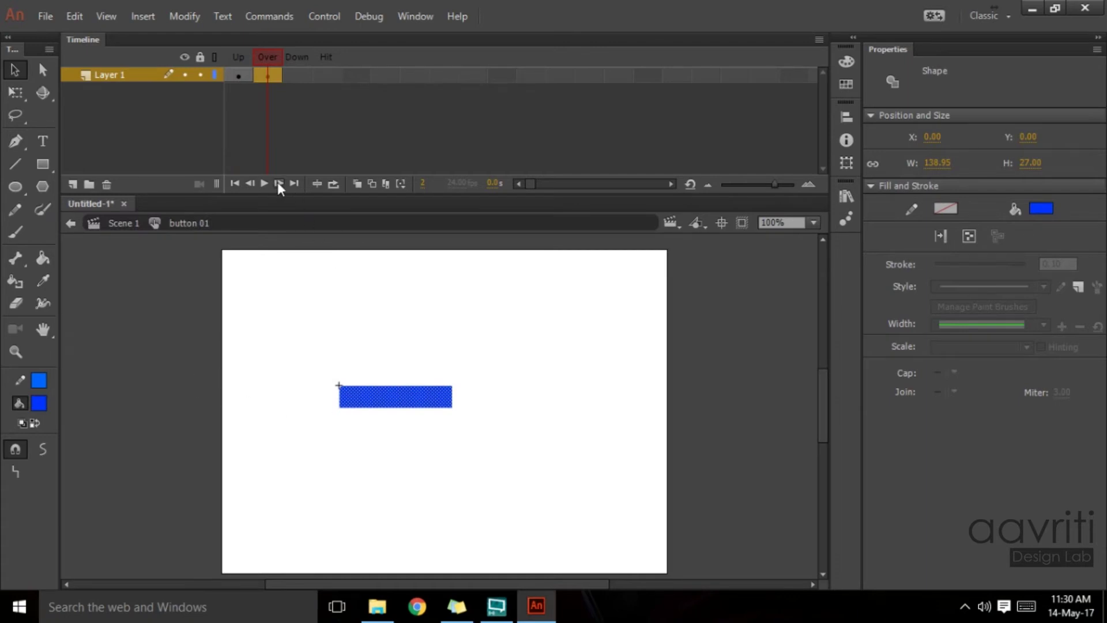
Step: Compare the Up and Over frames, then test the movie to preview the button
{"action": "left_click", "coordinate": [240, 75]}
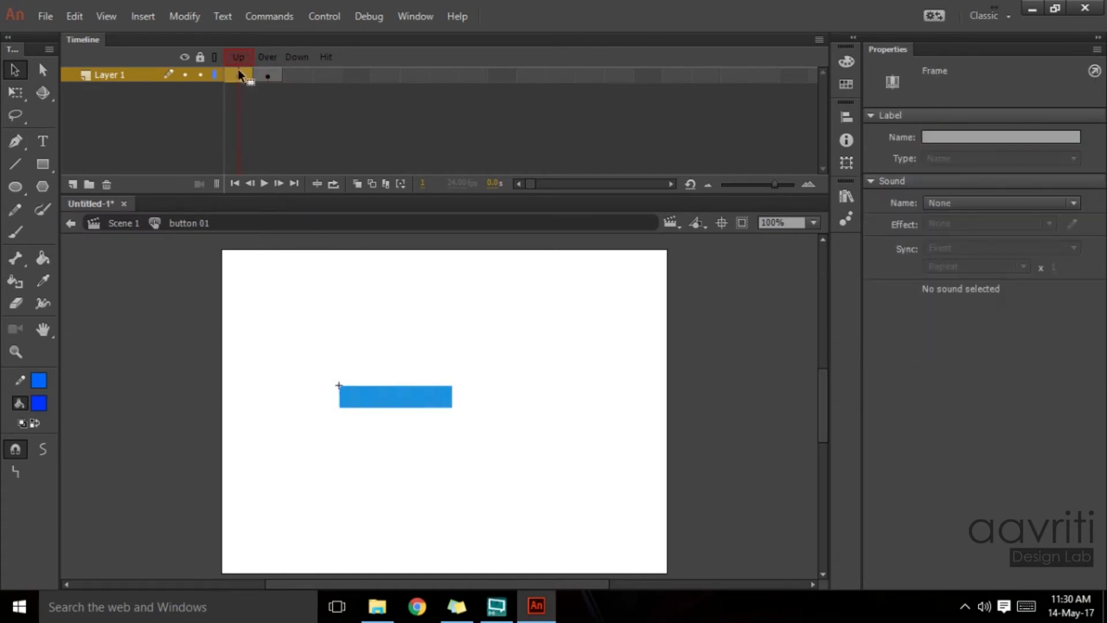
{"action": "left_click", "coordinate": [268, 76]}
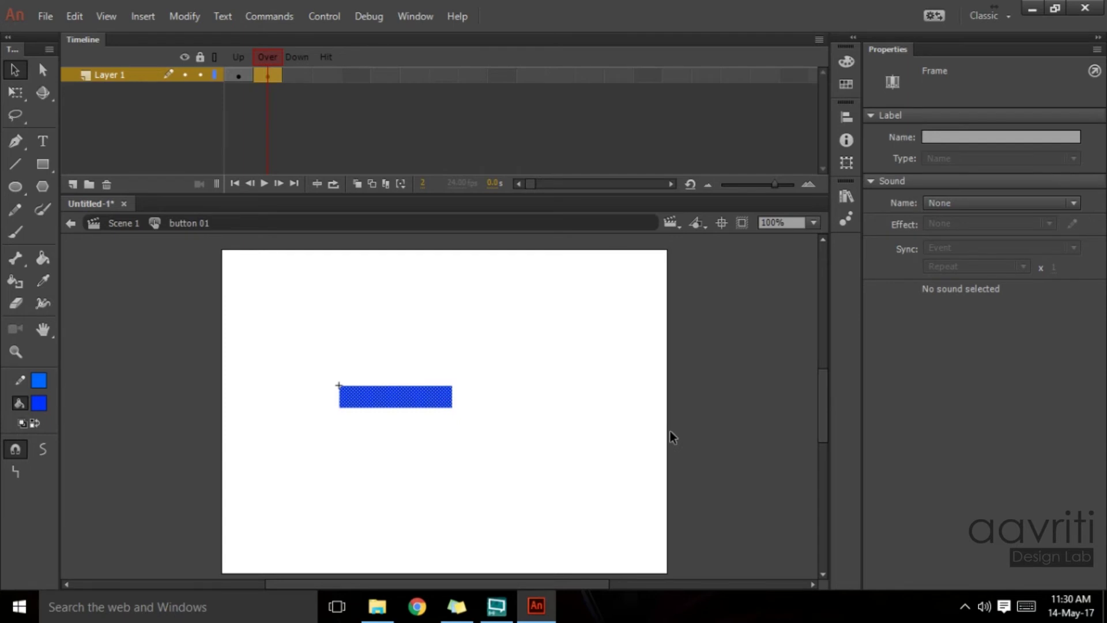
{"action": "key", "text": "ctrl+Return"}
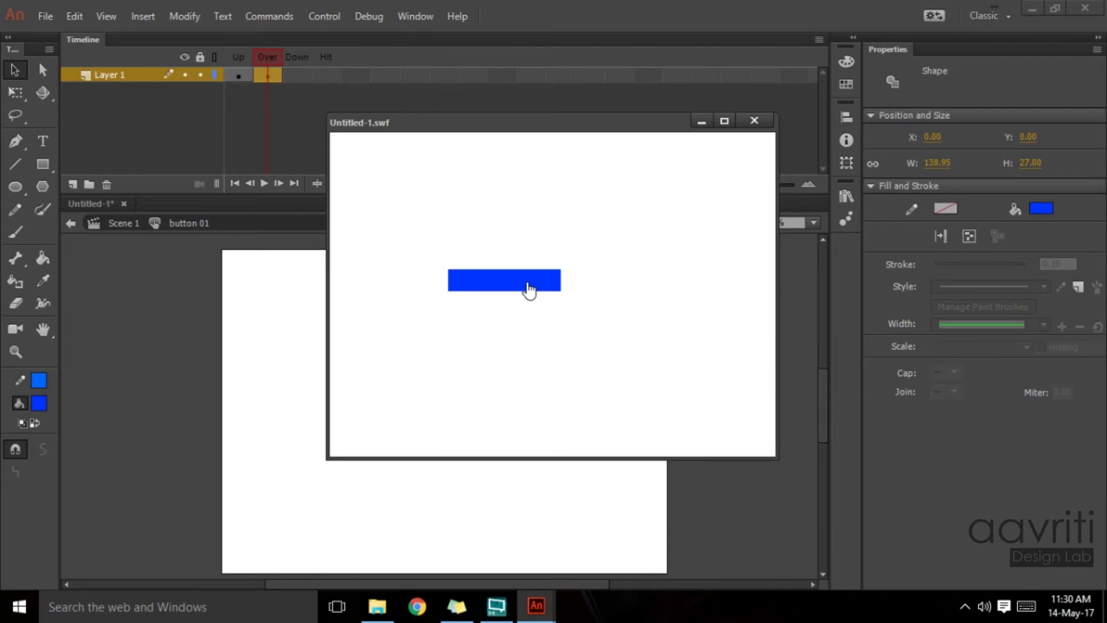
Step: Try hovering and pressing the button in the test preview, then close it
{"action": "left_click", "coordinate": [525, 290]}
{"action": "left_click", "coordinate": [545, 286]}
{"action": "left_click", "coordinate": [753, 121]}
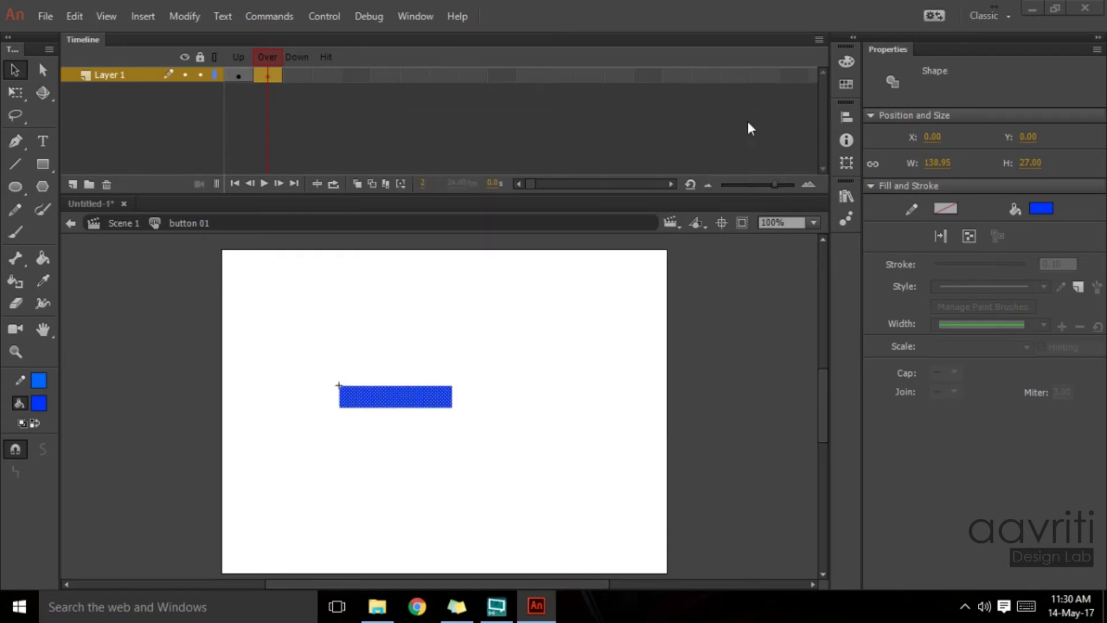
Step: Add a Down-state keyframe with a dark grey fill and test the movie
{"action": "left_click", "coordinate": [292, 76]}
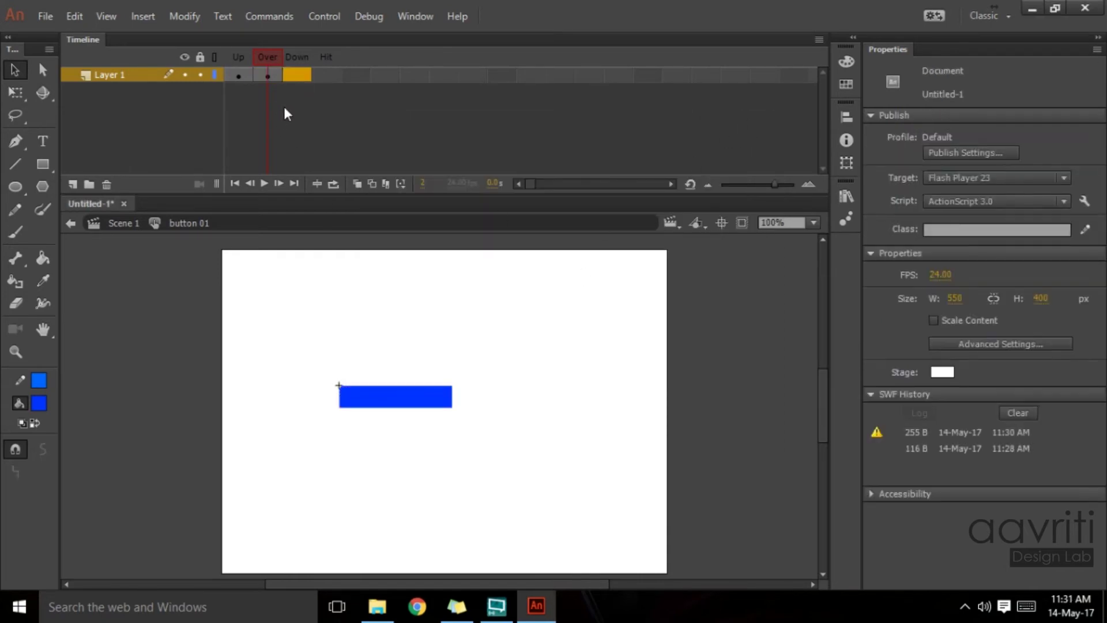
{"action": "key", "text": "F6"}
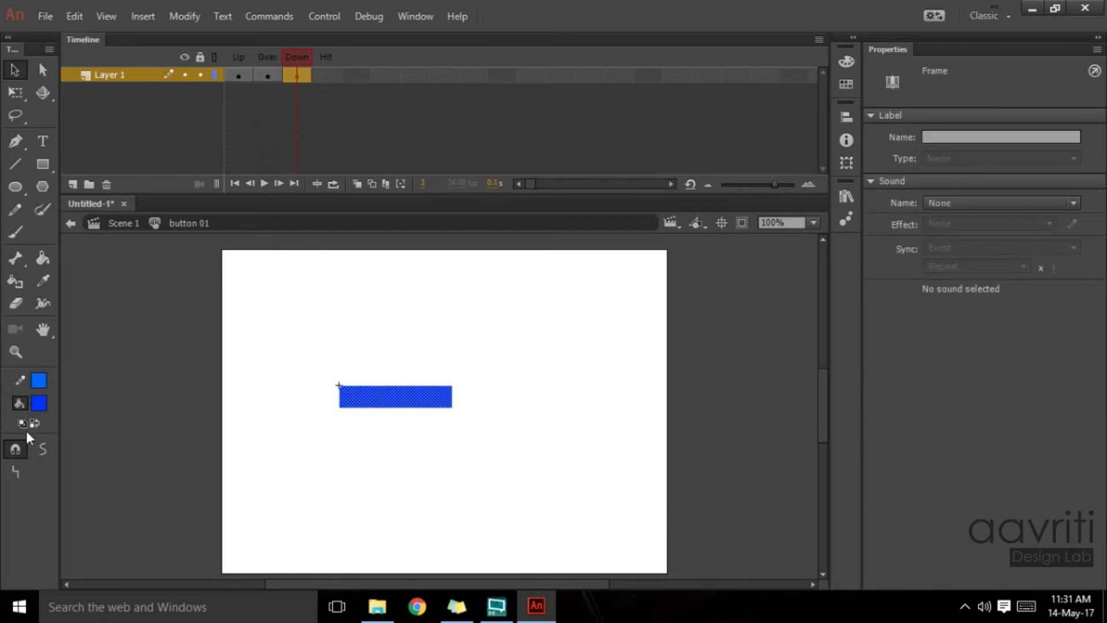
{"action": "left_click", "coordinate": [35, 404]}
{"action": "left_click", "coordinate": [105, 314]}
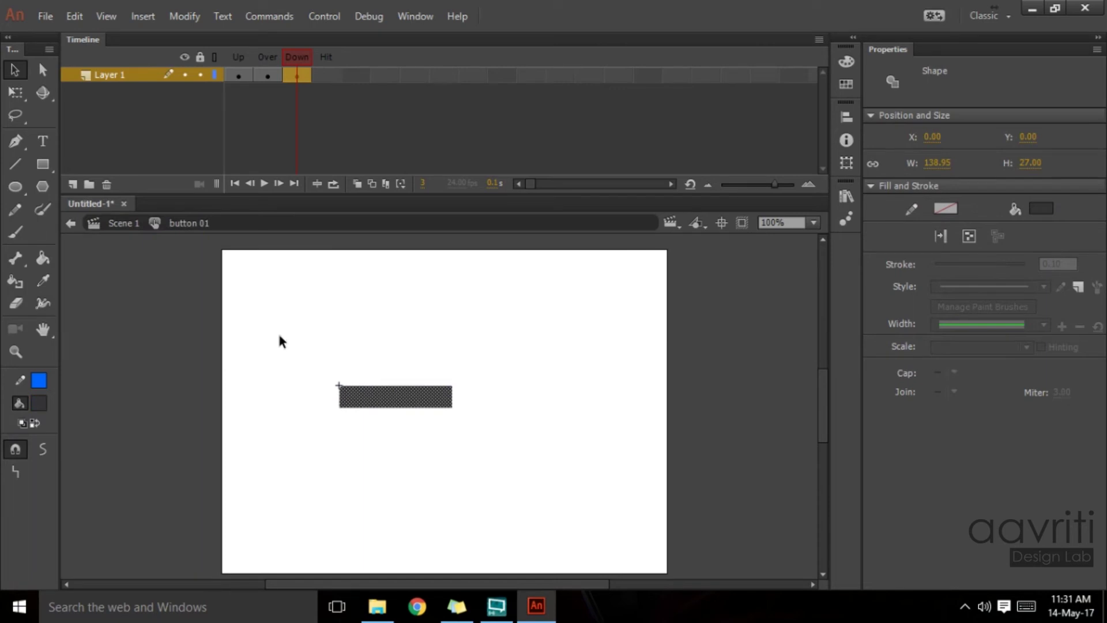
{"action": "key", "text": "ctrl+Return"}
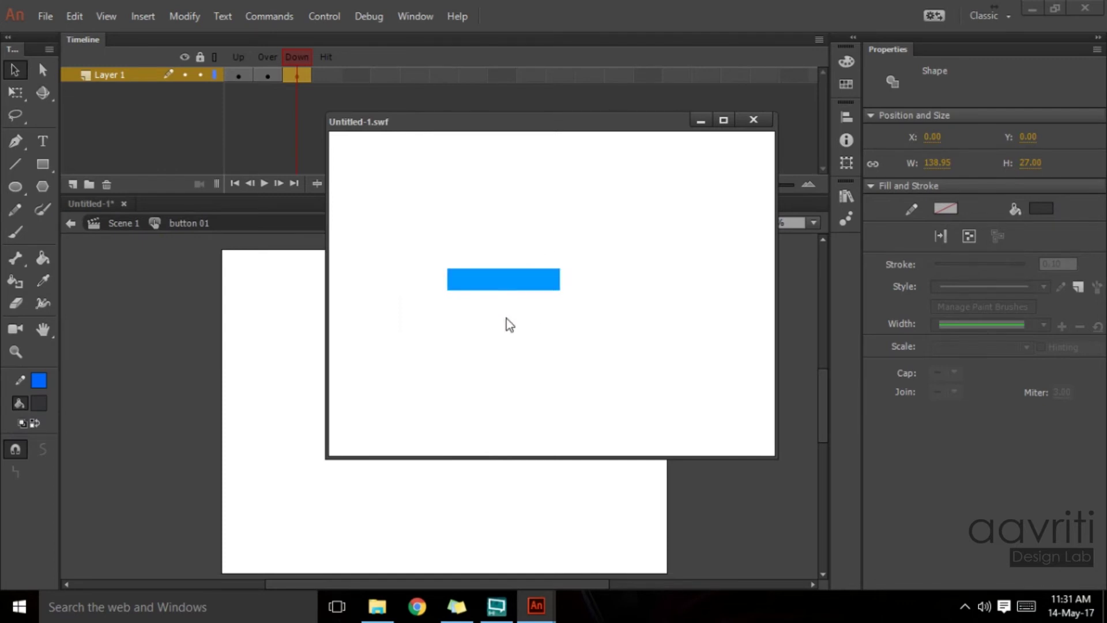
{"action": "left_click", "coordinate": [510, 286]}
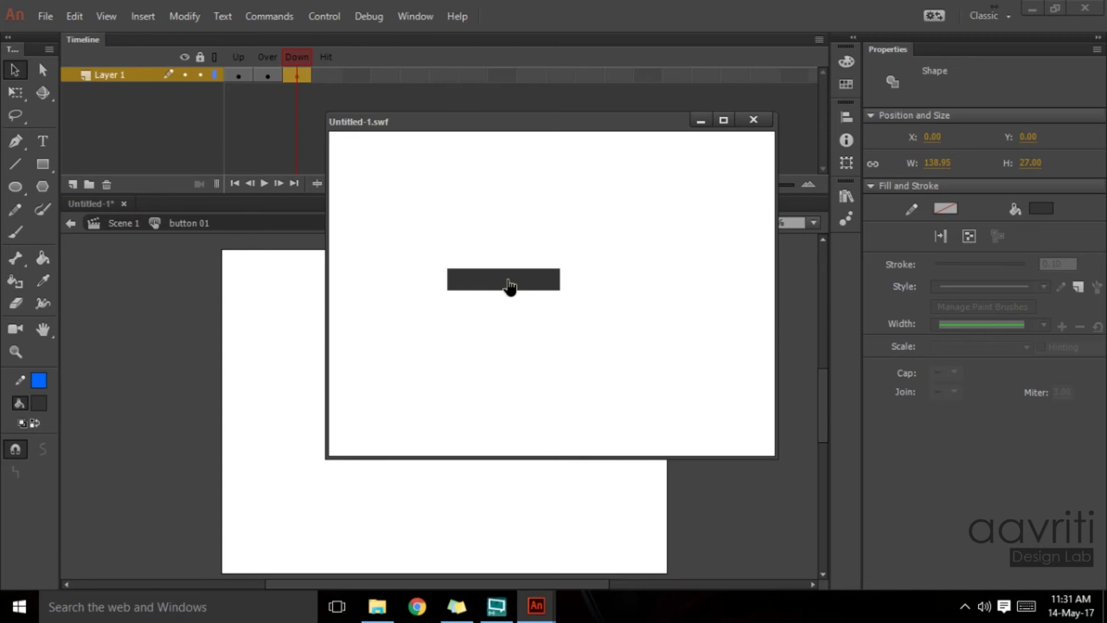
{"action": "left_click", "coordinate": [510, 286]}
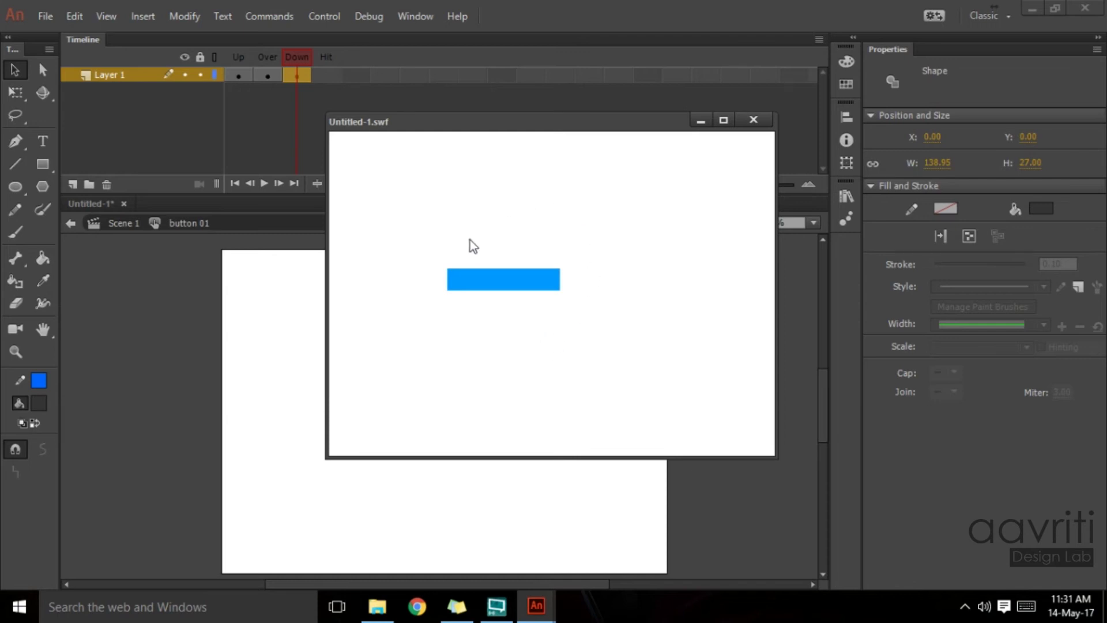
{"action": "left_click", "coordinate": [480, 291]}
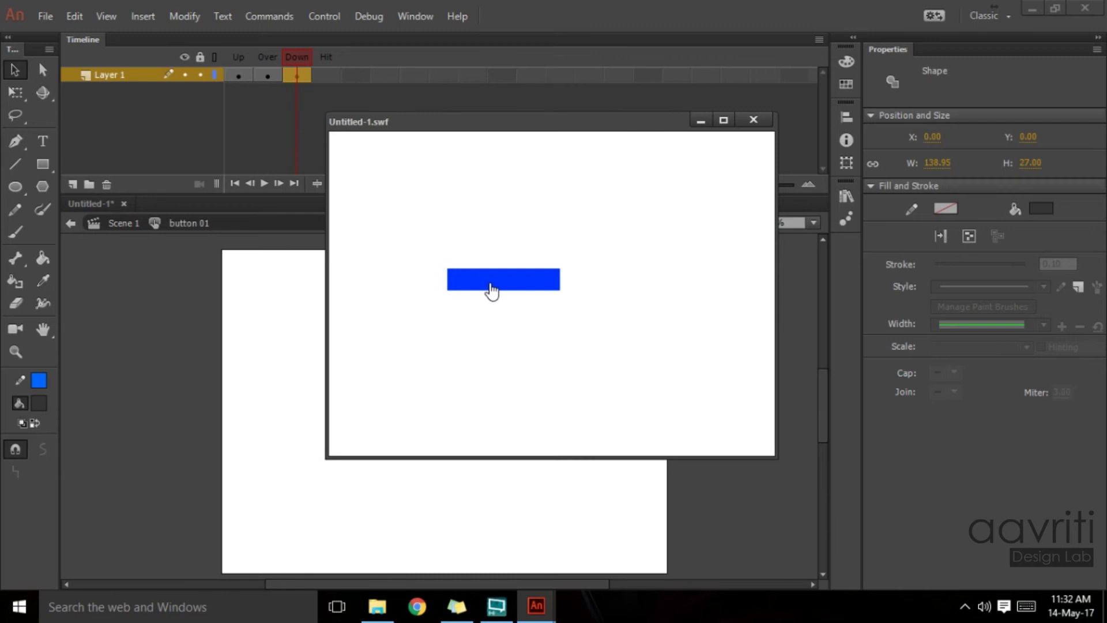
{"action": "left_click", "coordinate": [492, 292]}
Step: Close the preview, return to Scene 1, and move the button to X 72.10, Y 148.05
{"action": "left_click", "coordinate": [754, 124]}
{"action": "left_click_drag", "start_coordinate": [289, 334], "coordinate": [518, 476]}
{"action": "left_click", "coordinate": [493, 478]}
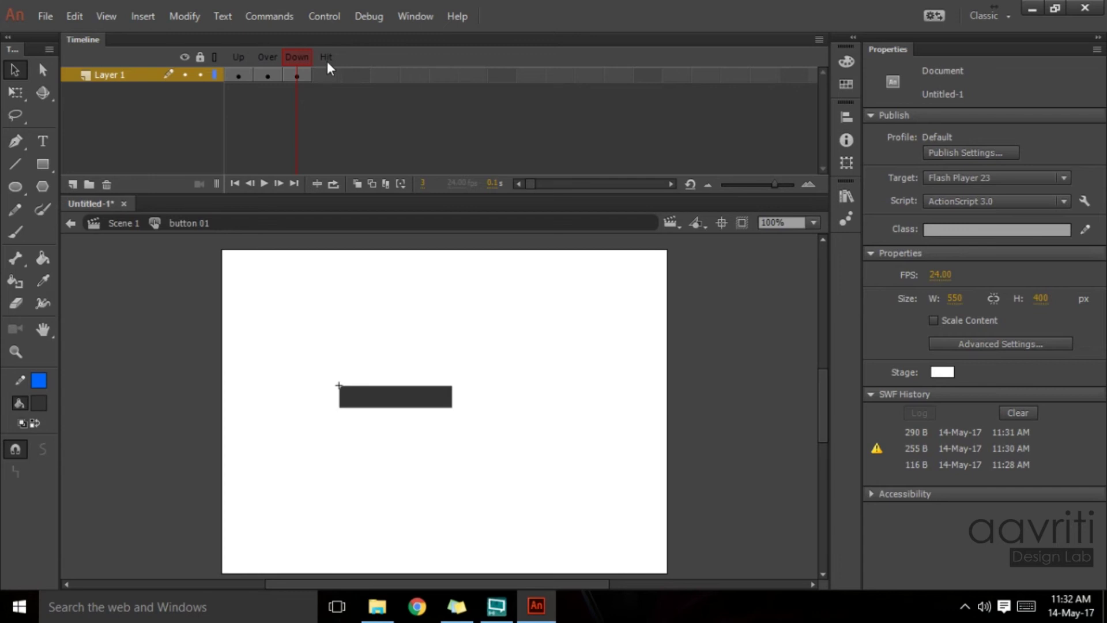
{"action": "left_click", "coordinate": [120, 231]}
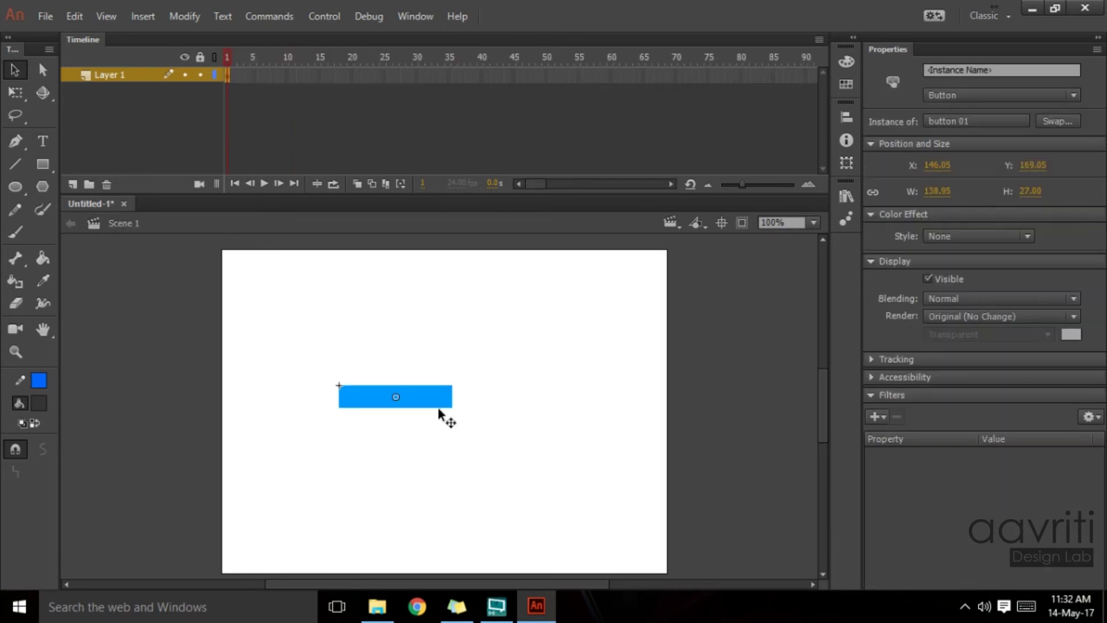
{"action": "left_click_drag", "start_coordinate": [428, 394], "coordinate": [374, 379]}
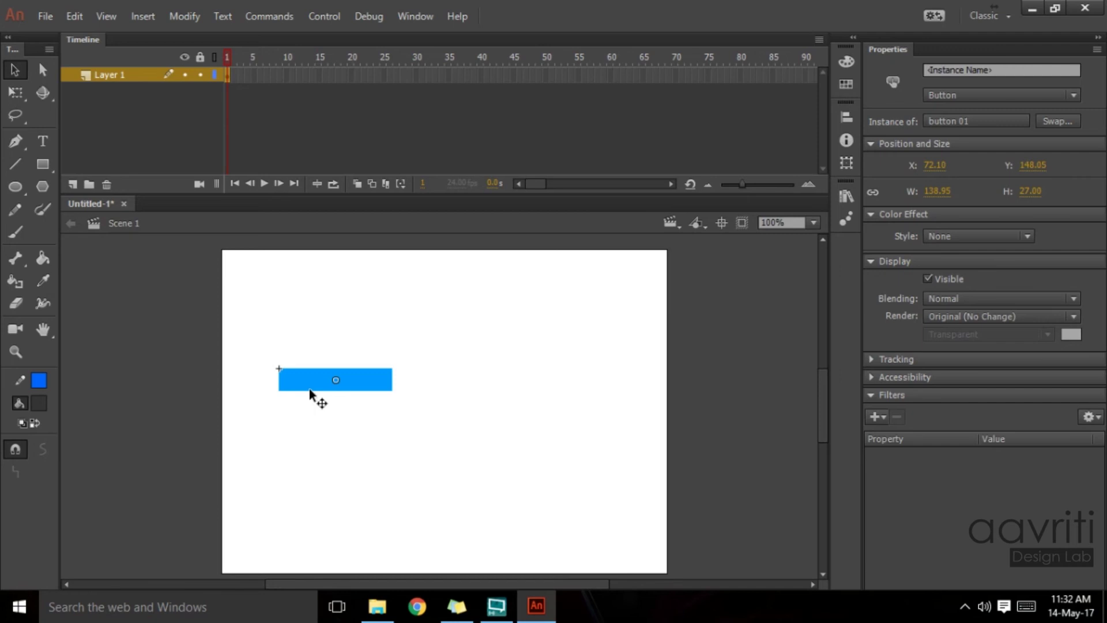
Step: Open button 01 for editing, add Layer 2 above Layer 1, and select its Up frame
{"action": "double_click", "coordinate": [366, 380]}
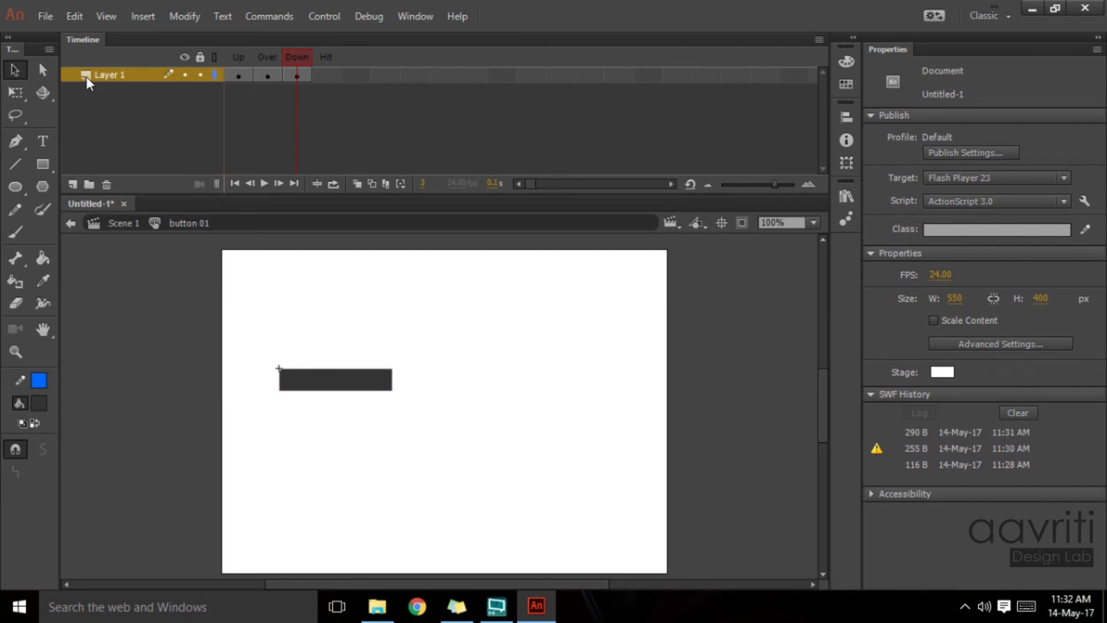
{"action": "left_click", "coordinate": [71, 185]}
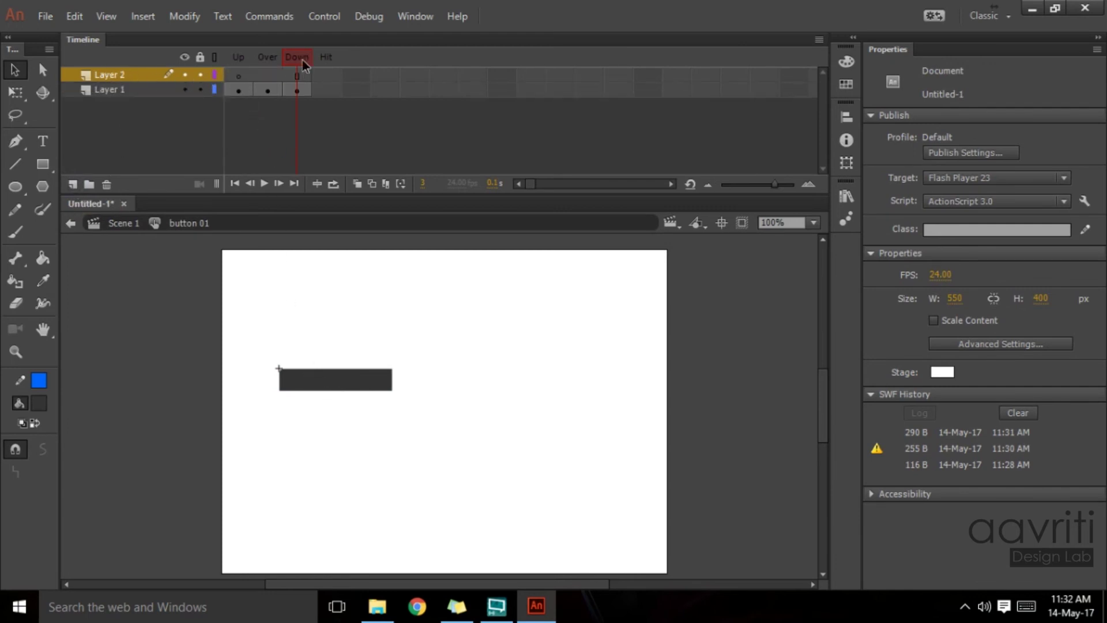
{"action": "left_click", "coordinate": [224, 63]}
{"action": "left_click", "coordinate": [238, 76]}
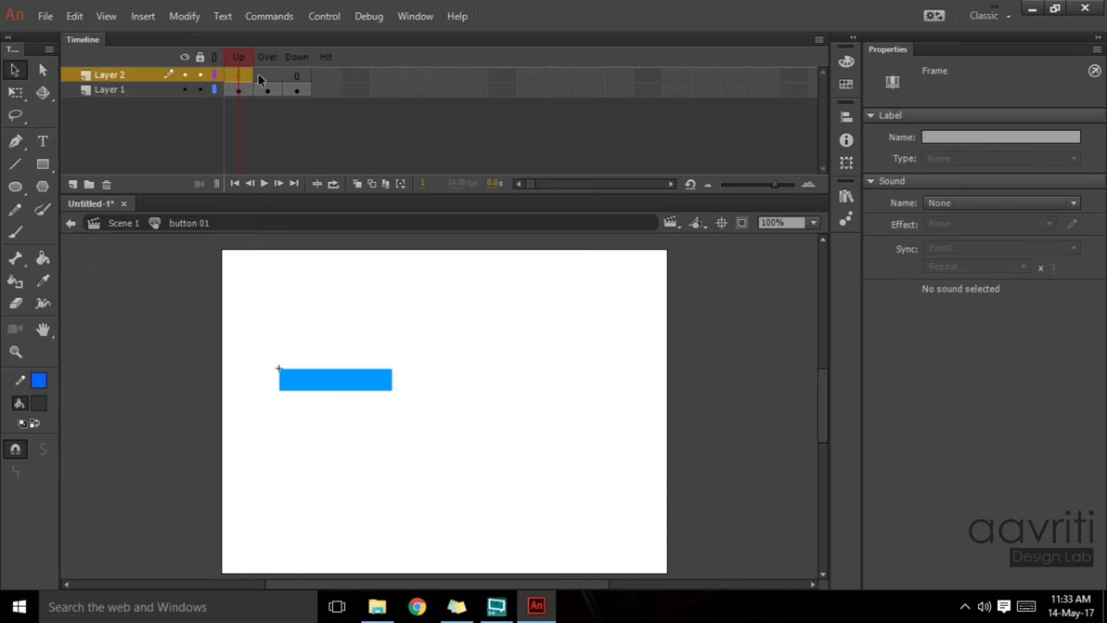
Step: Add a text box over the blue rectangle reading 'My Button'
{"action": "key", "text": "t"}
{"action": "left_click", "coordinate": [43, 144]}
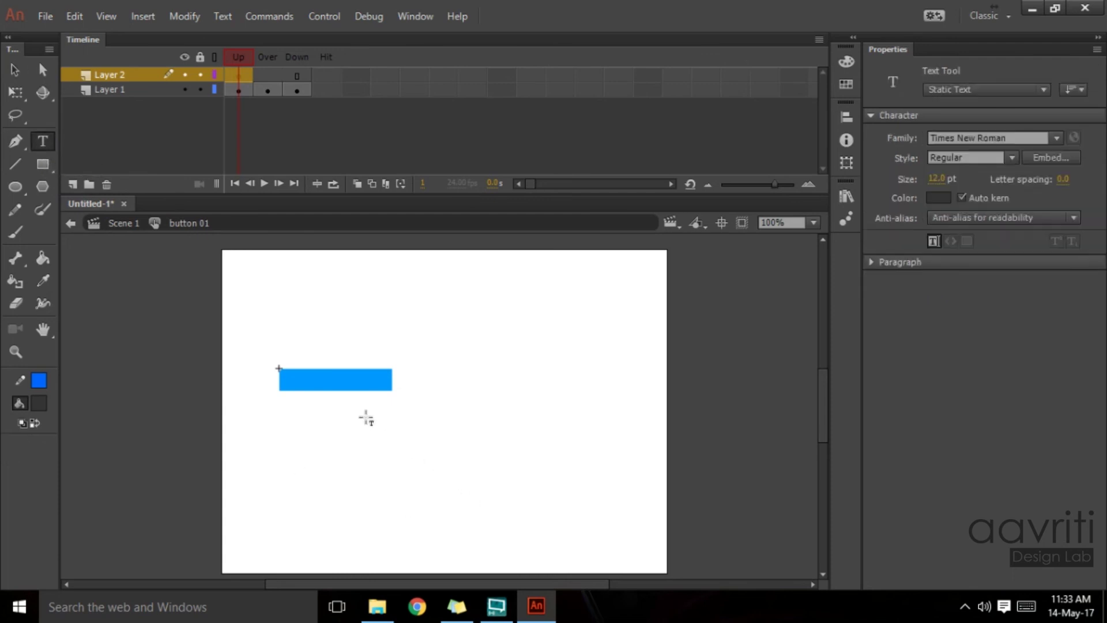
{"action": "left_click_drag", "start_coordinate": [292, 368], "coordinate": [386, 398]}
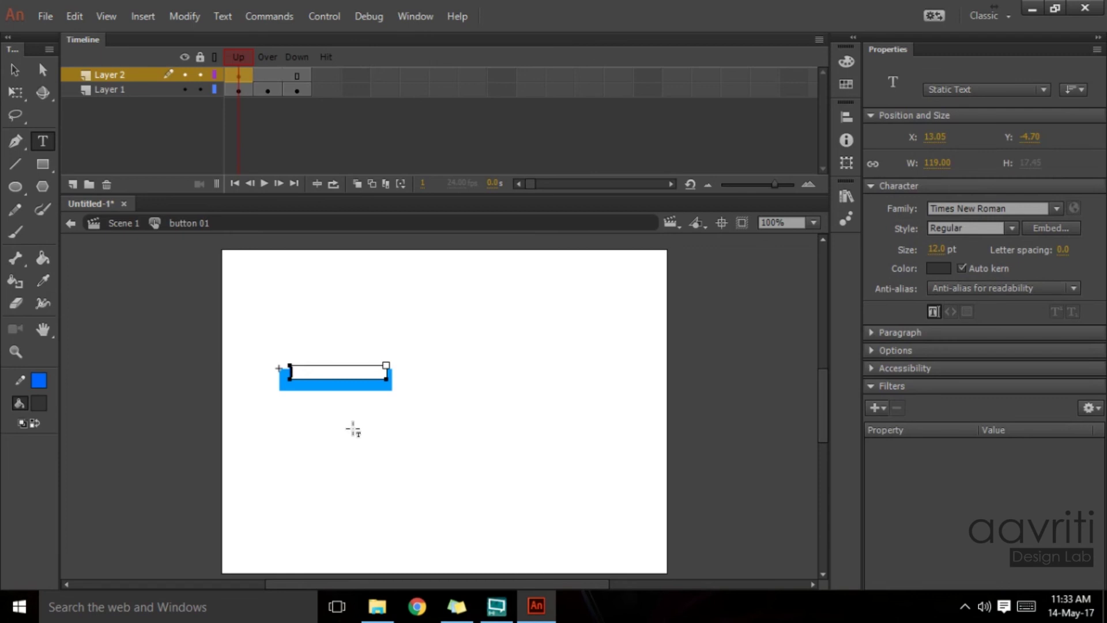
{"action": "type", "text": "My Button"}
Step: Set the label text to Swis721 LtEx BT at 19 pt
{"action": "key", "text": "ctrl+a"}
{"action": "left_click", "coordinate": [1056, 209]}
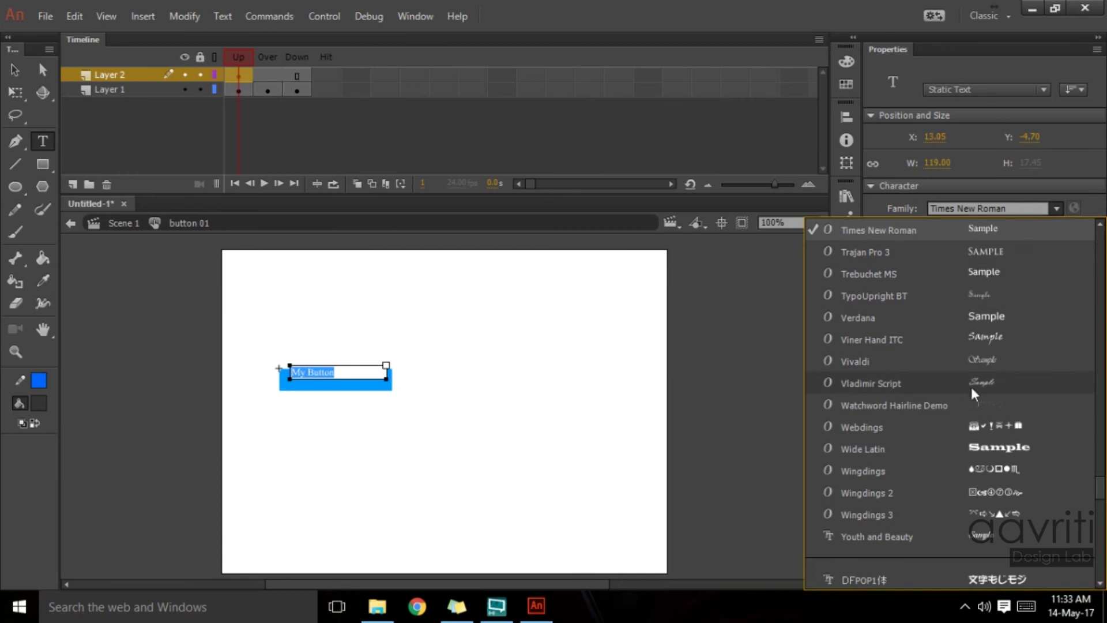
{"action": "scroll", "coordinate": [959, 458], "scroll_direction": "down", "scroll_amount": 1}
{"action": "scroll", "coordinate": [934, 422], "scroll_direction": "up", "scroll_amount": 3}
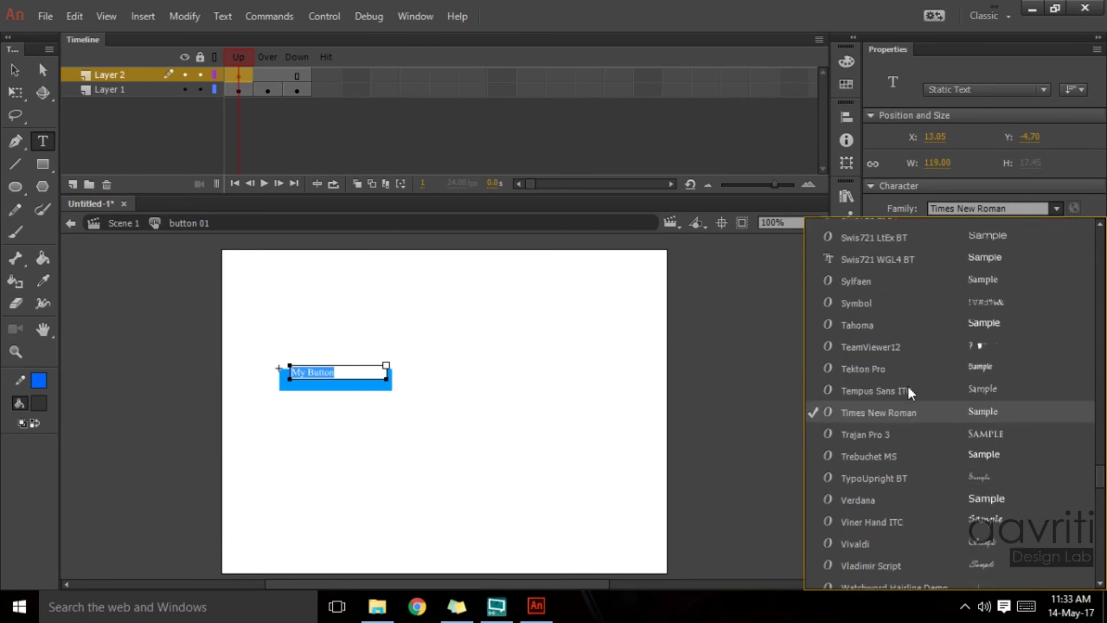
{"action": "left_click", "coordinate": [940, 240]}
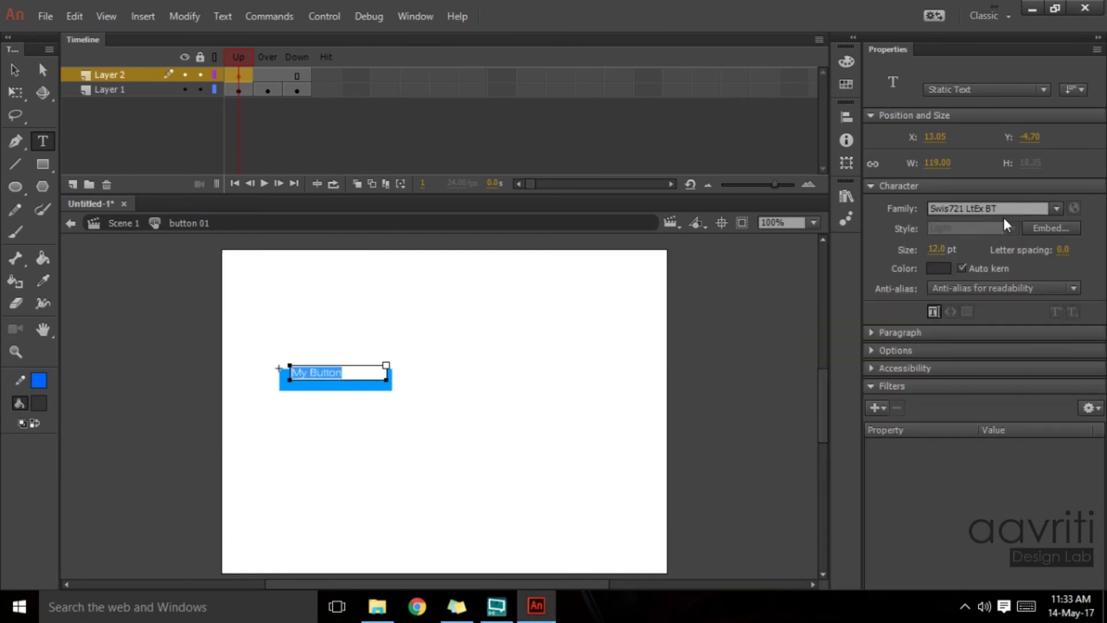
{"action": "left_click_drag", "start_coordinate": [934, 250], "coordinate": [941, 251]}
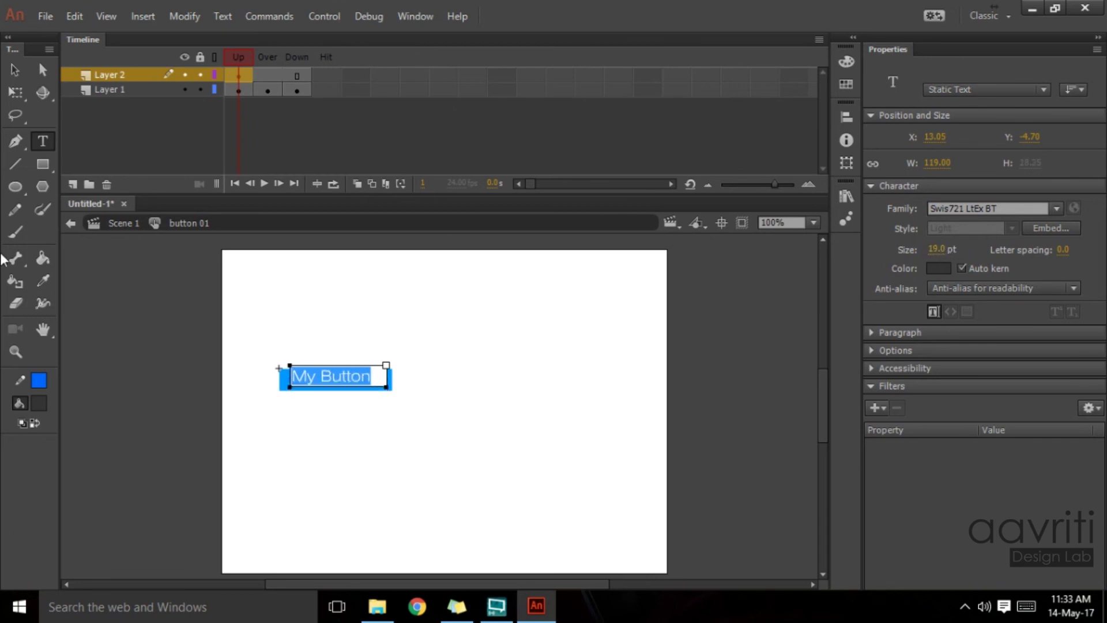
Step: Move the 'My Button' label to the centre of the rectangle, ending at X 17.95
{"action": "left_click", "coordinate": [15, 68]}
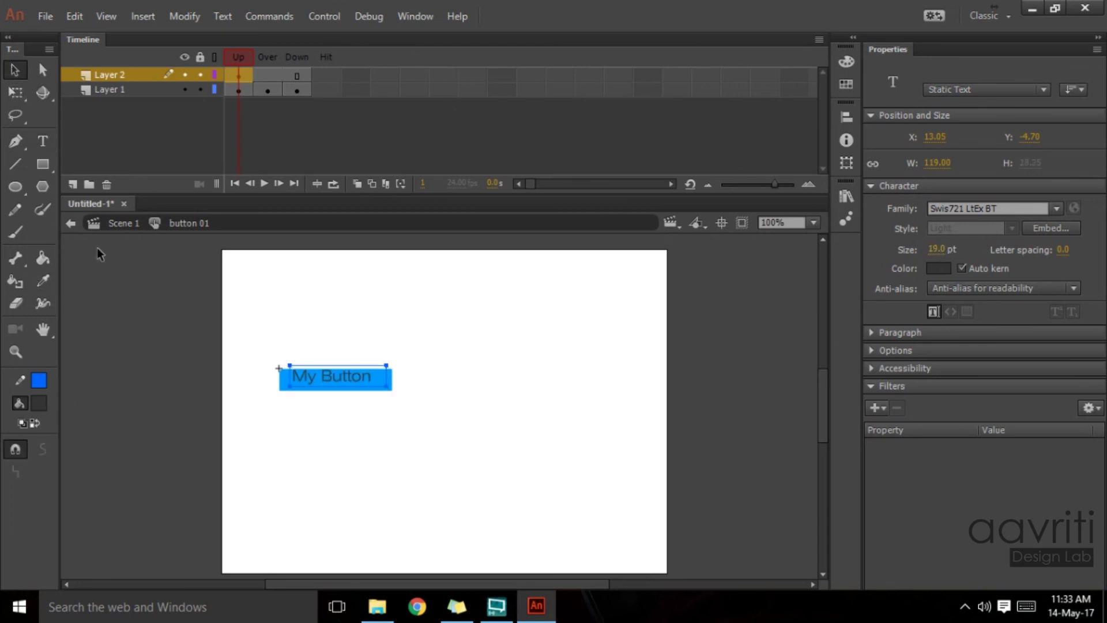
{"action": "left_click_drag", "start_coordinate": [368, 385], "coordinate": [379, 384]}
{"action": "key", "text": "Left"}
{"action": "key", "text": "Left"}
{"action": "key", "text": "Left"}
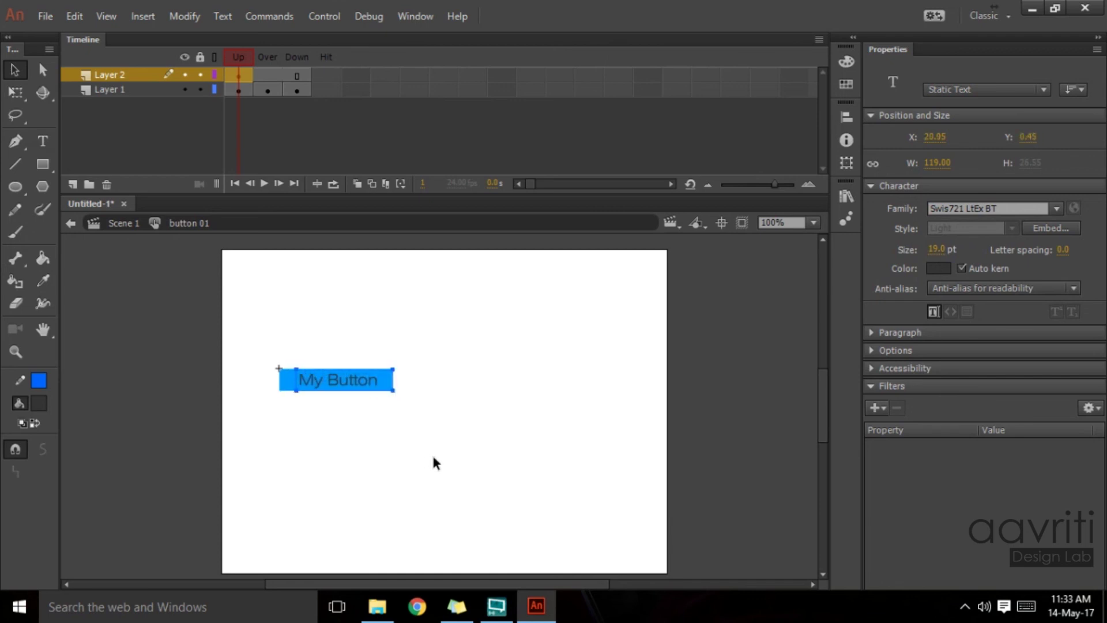
{"action": "key", "text": "Left"}
{"action": "key", "text": "Left"}
{"action": "key", "text": "Left"}
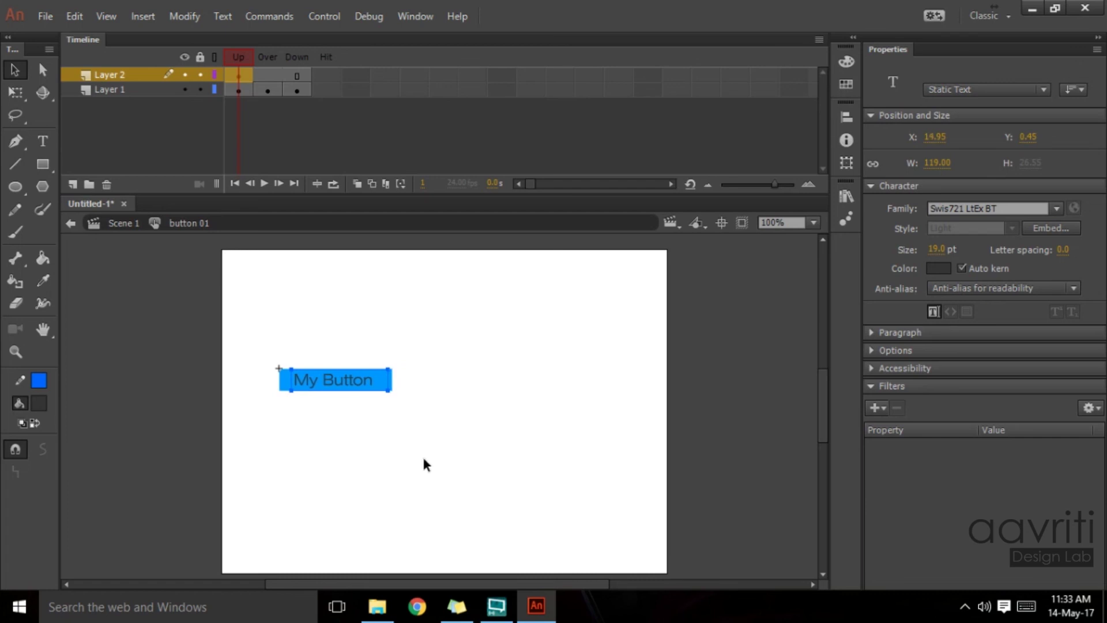
{"action": "key", "text": "Right"}
{"action": "key", "text": "Right"}
{"action": "key", "text": "Right"}
Step: Change the label's fill colour to white
{"action": "left_click", "coordinate": [42, 405]}
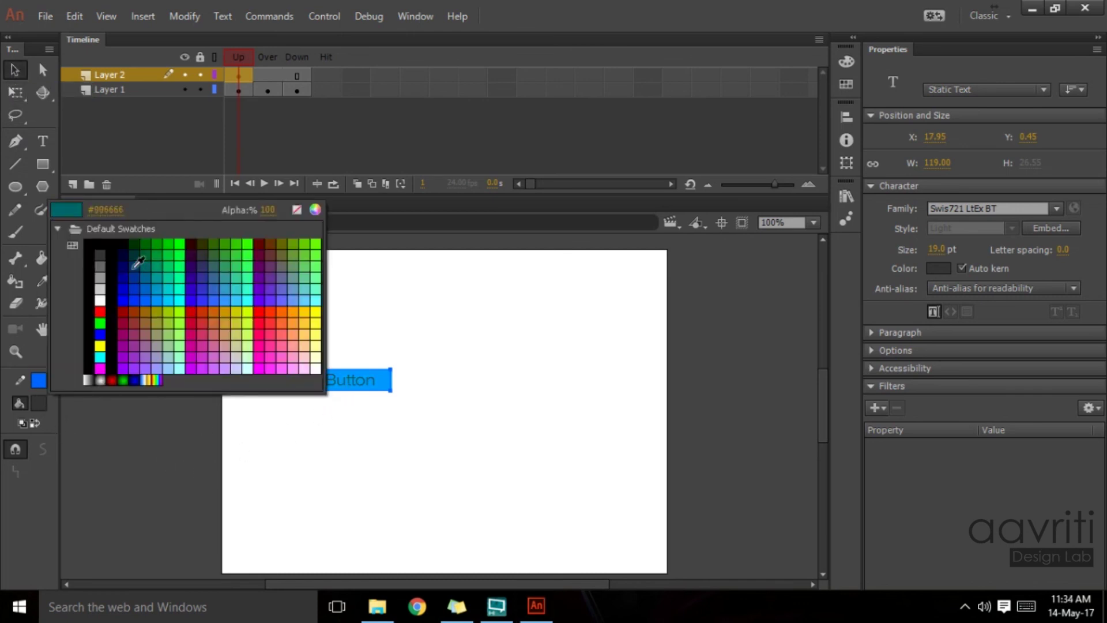
{"action": "left_click", "coordinate": [100, 300]}
{"action": "left_click", "coordinate": [320, 395]}
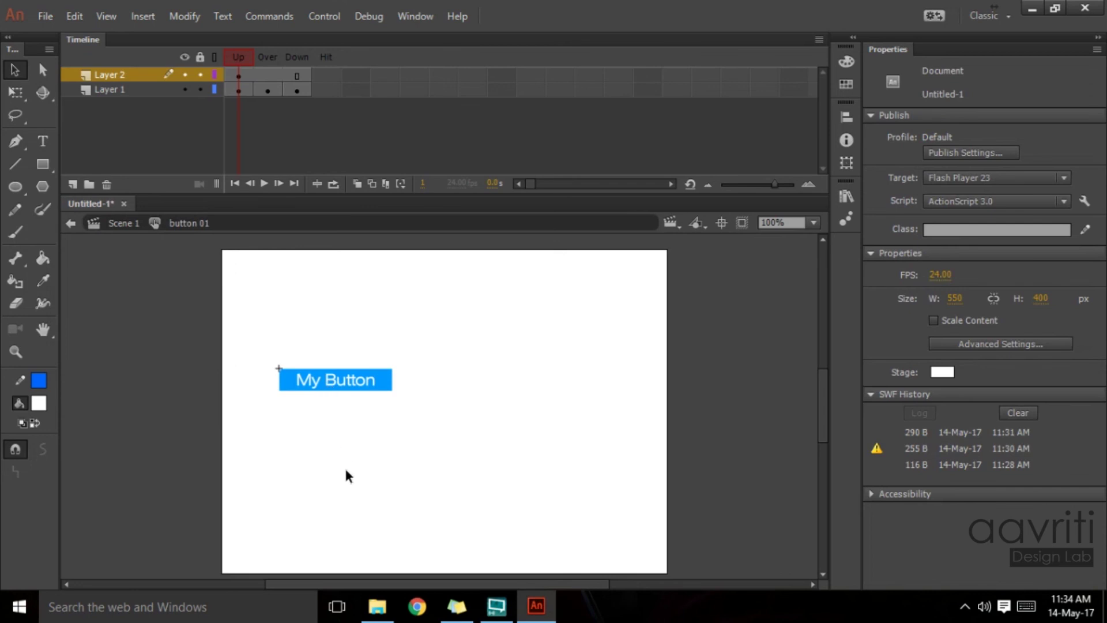
Step: Test the button's Down state, then move the Scene 1 instance to X 57.10, Y 69.05
{"action": "key", "text": "ctrl+Return"}
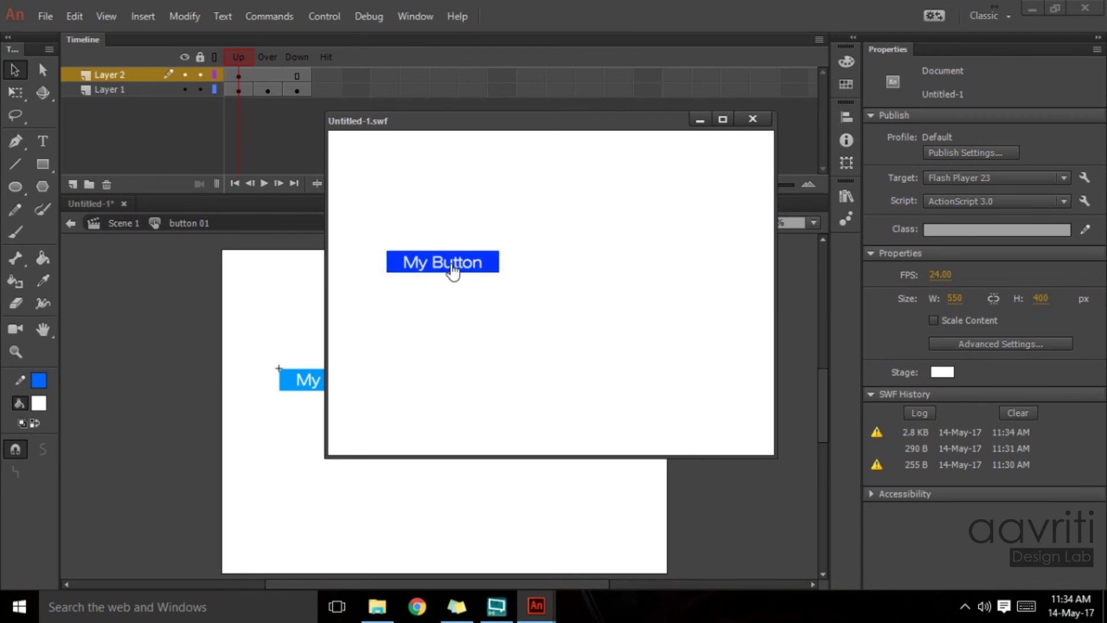
{"action": "left_click", "coordinate": [478, 269]}
{"action": "left_click", "coordinate": [753, 119]}
{"action": "left_click", "coordinate": [120, 225]}
{"action": "left_click_drag", "start_coordinate": [352, 378], "coordinate": [332, 310]}
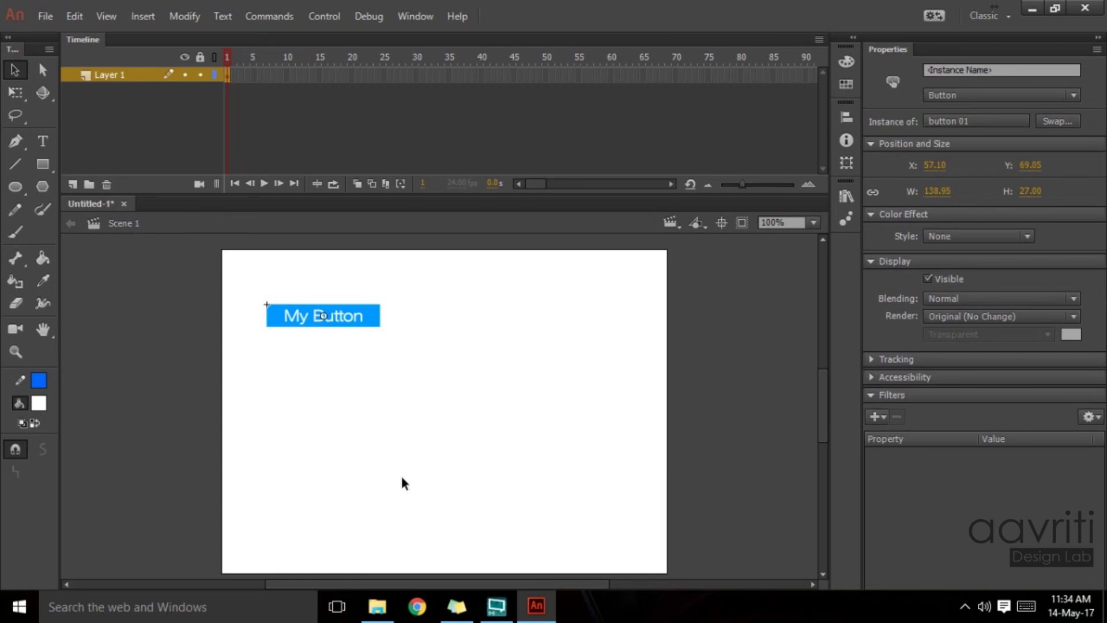